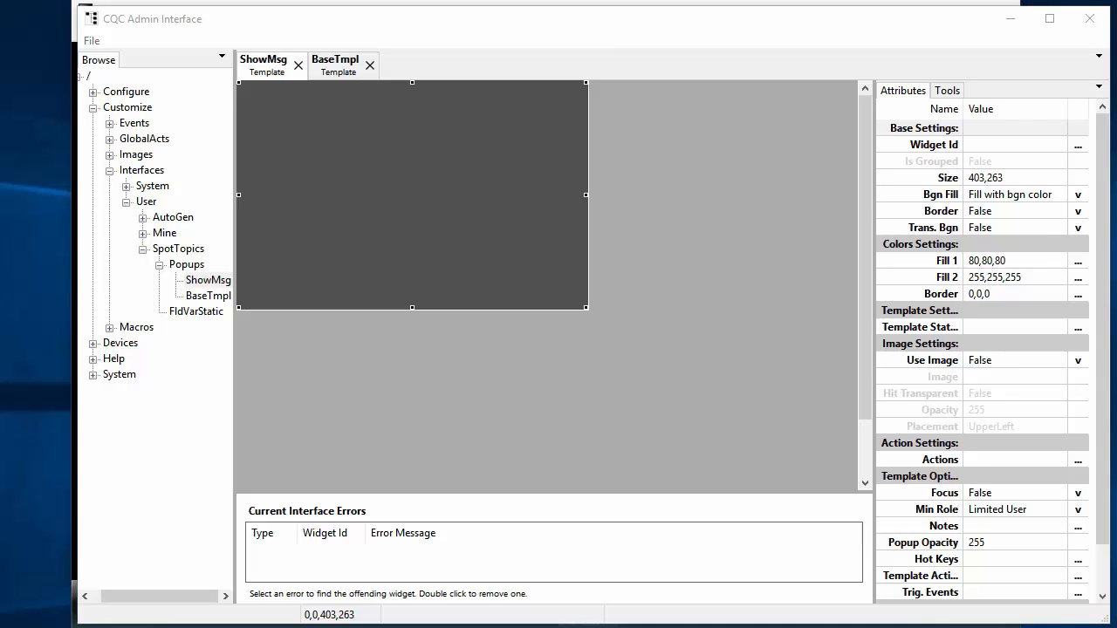
Review the templates in the Popups folder, view BaseTmpl, and return to the ShowMsg template
left_click(195, 267)
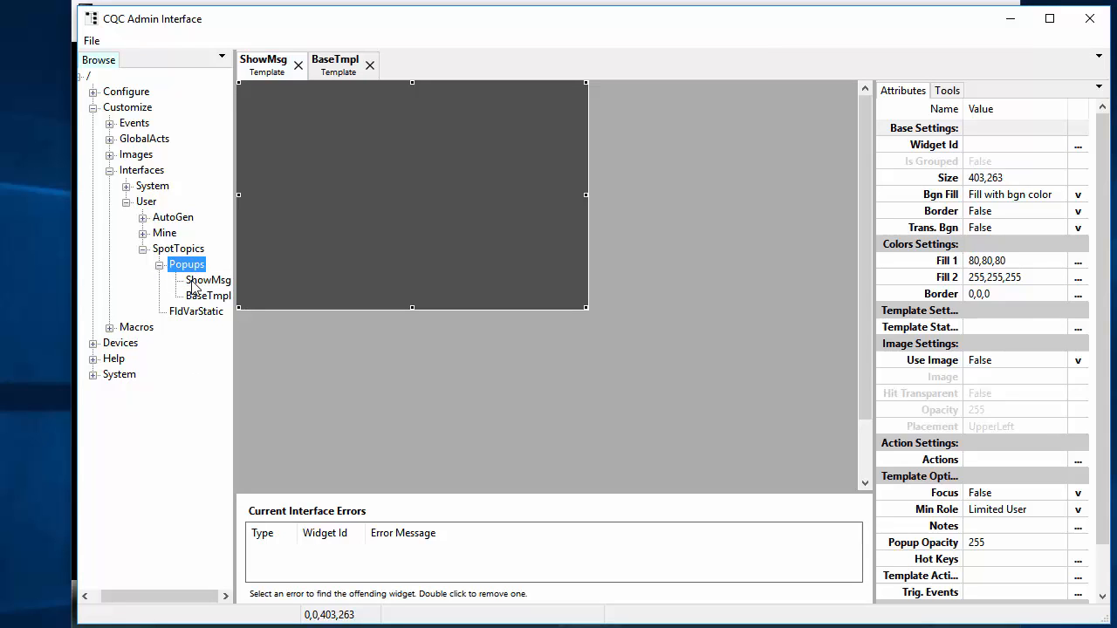
left_click(201, 301)
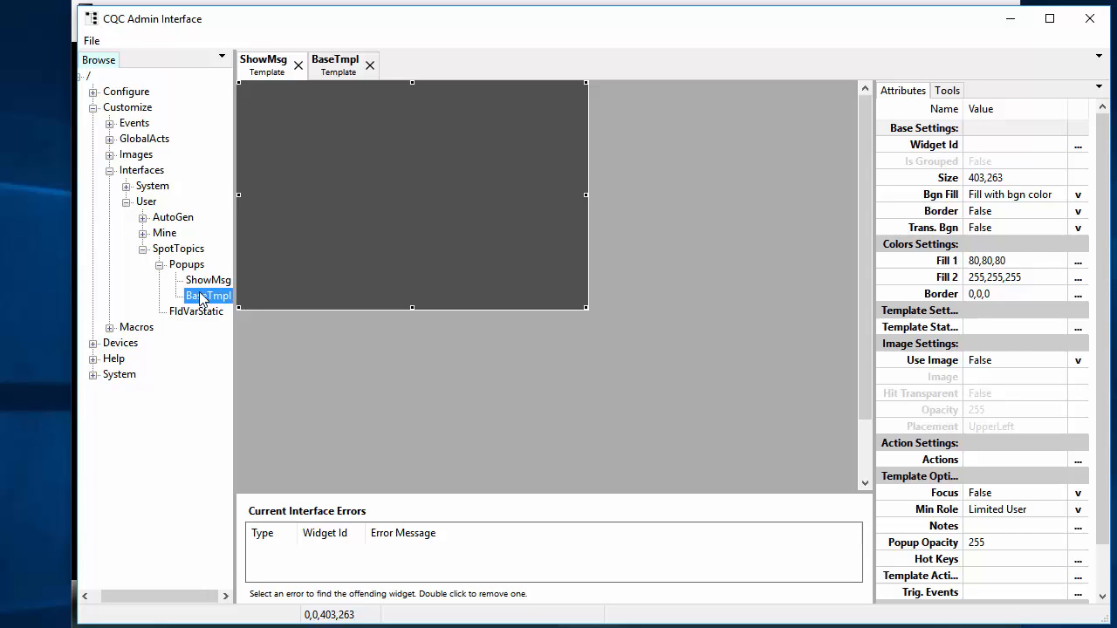
left_click(205, 283)
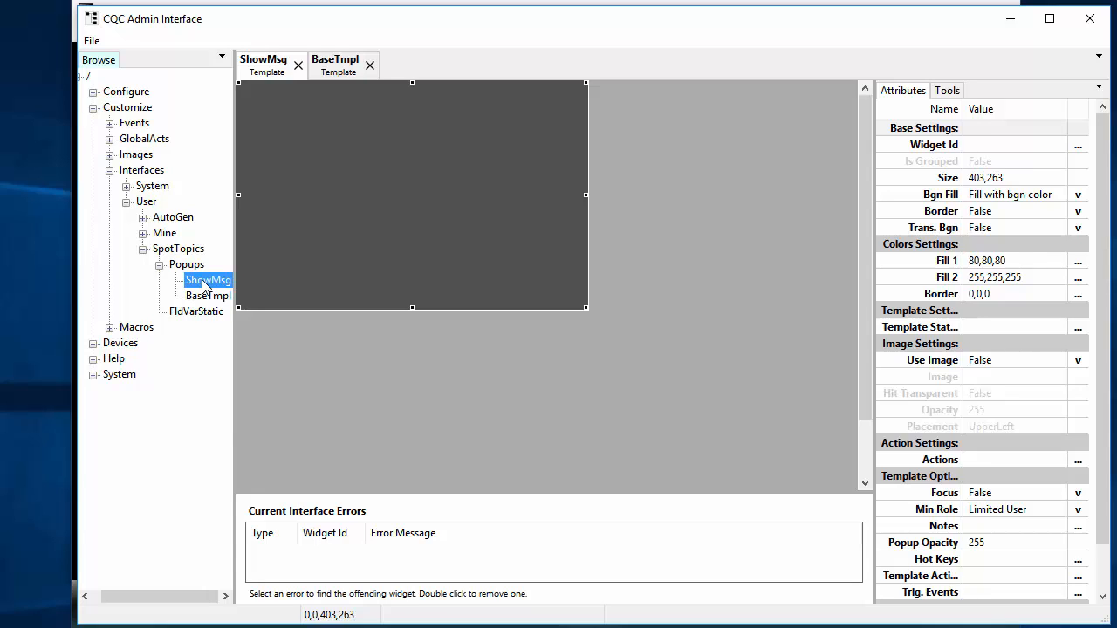
left_click(337, 61)
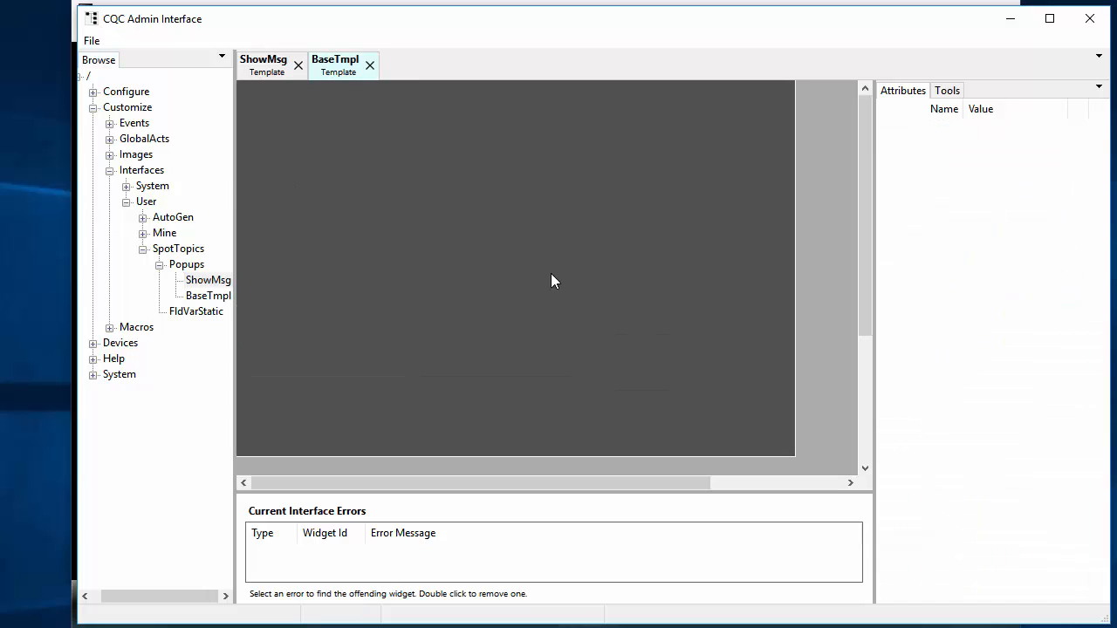
left_click(269, 66)
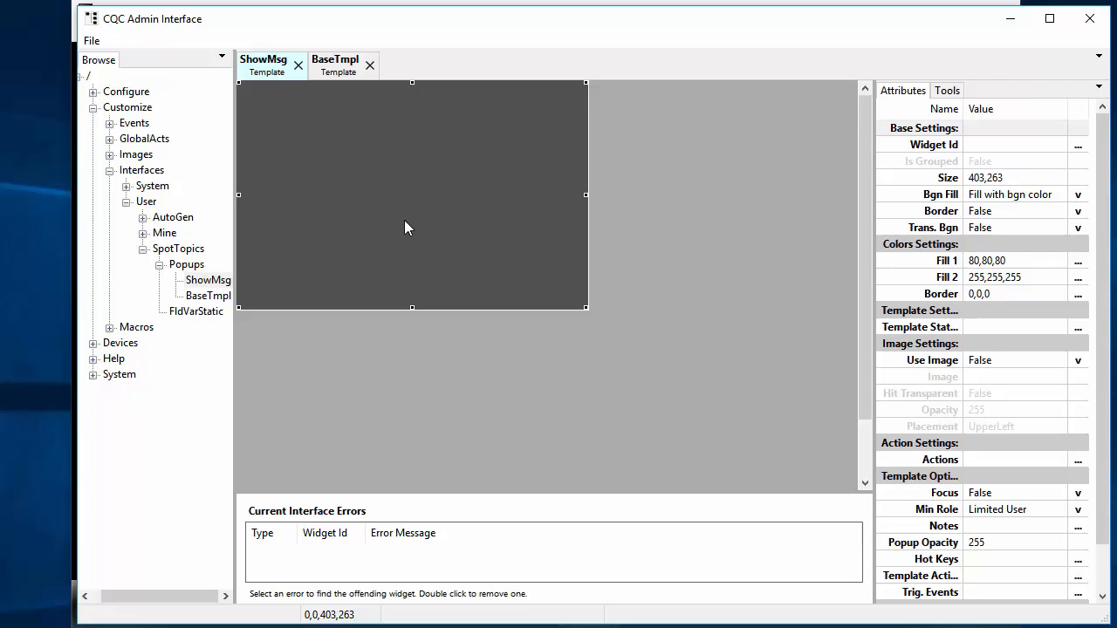
Add a Static Text widget at 25,25 in the ShowMsg template and enlarge it to about 353 by 168
right_click(259, 109)
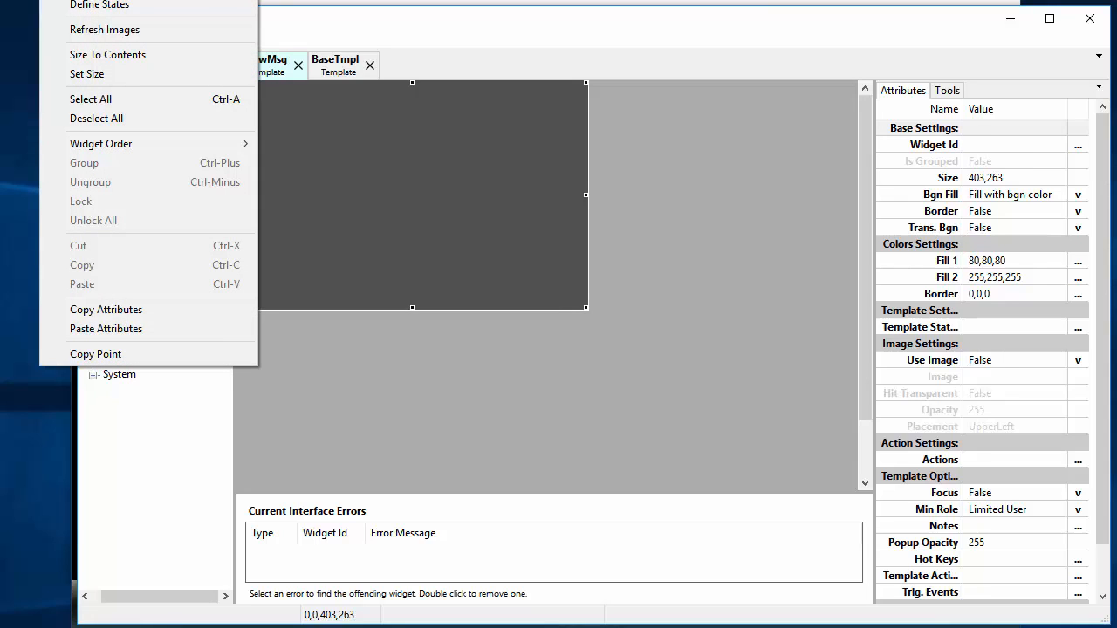
mouse_move(100, 0)
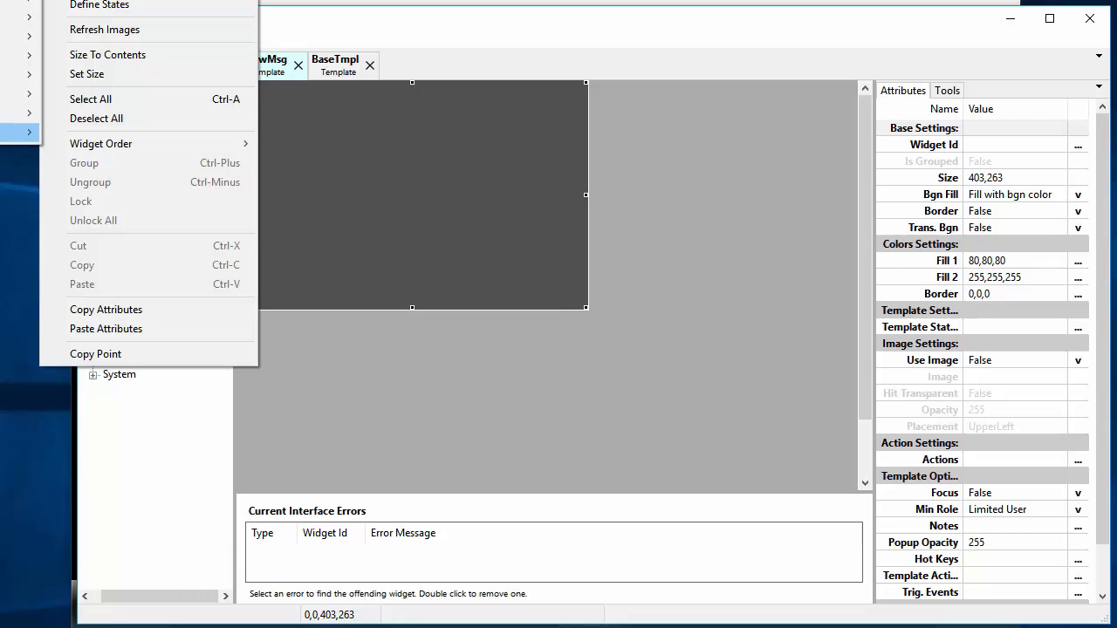
left_click(17, 131)
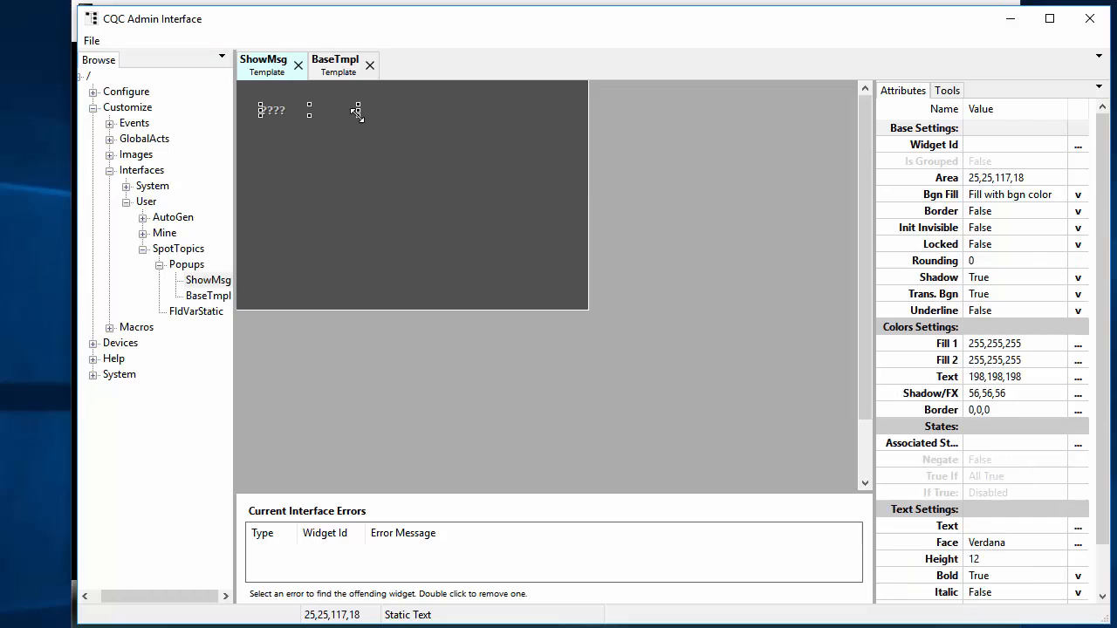
left_click_drag(357, 111, 566, 248)
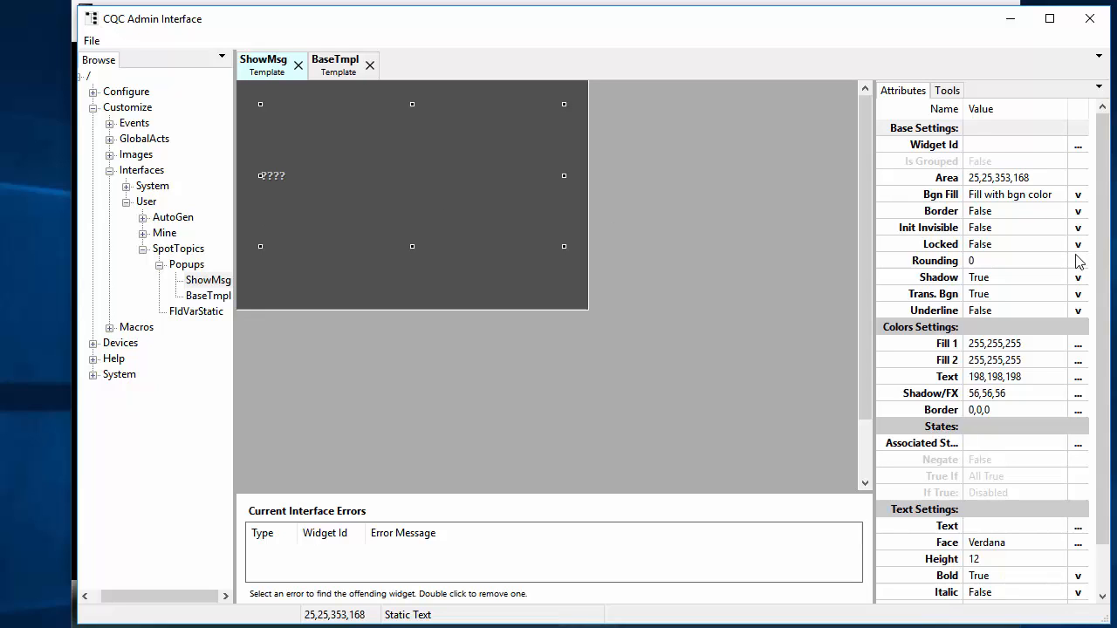
Set the static text widget's Widget Id to MsgText
left_click(988, 147)
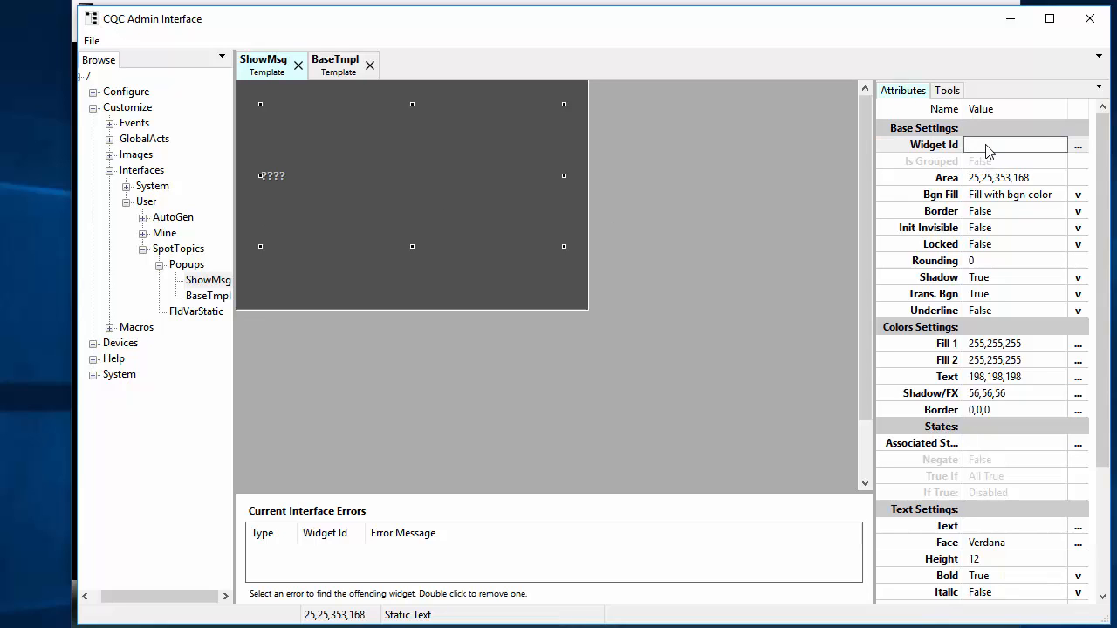
type("MsgText")
key("Return")
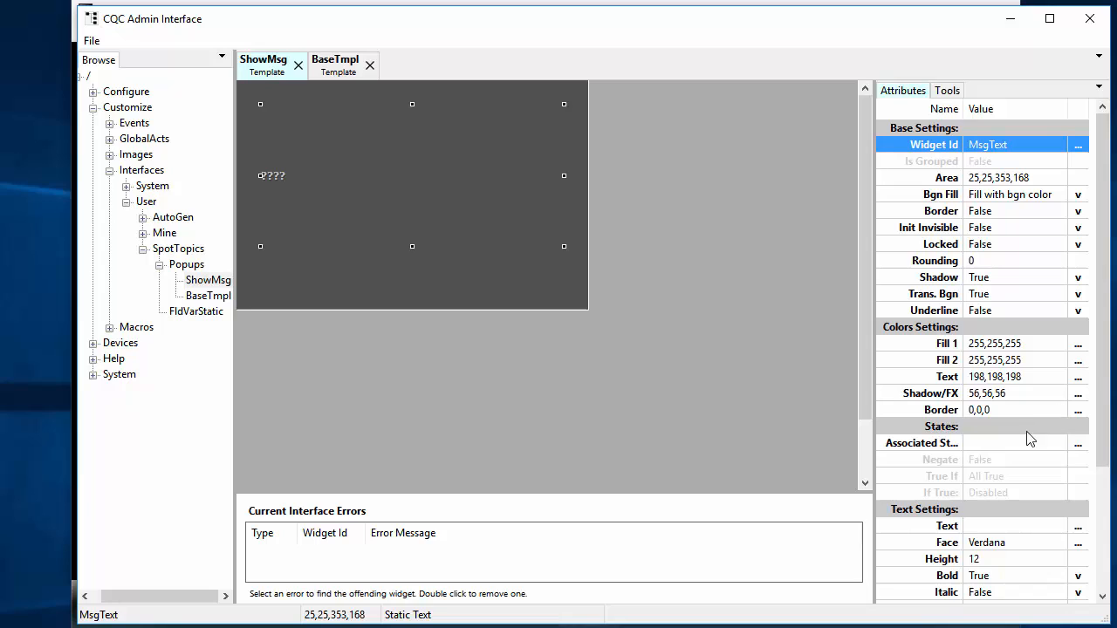
Center the static text horizontally and set its text height to 15
scroll(978, 310, "down", 4)
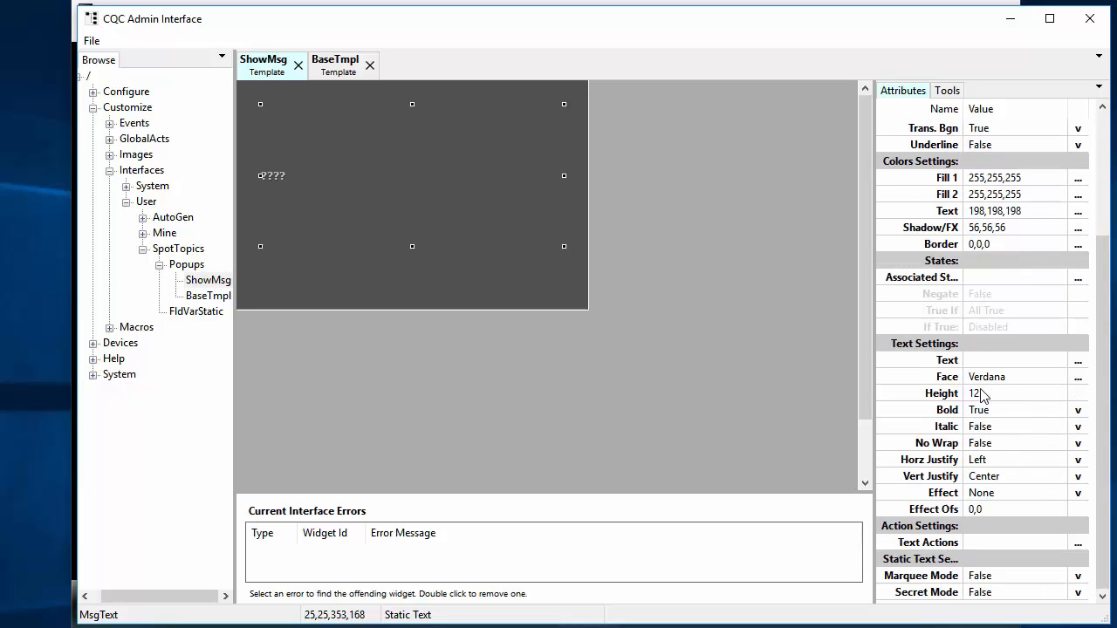
left_click(990, 464)
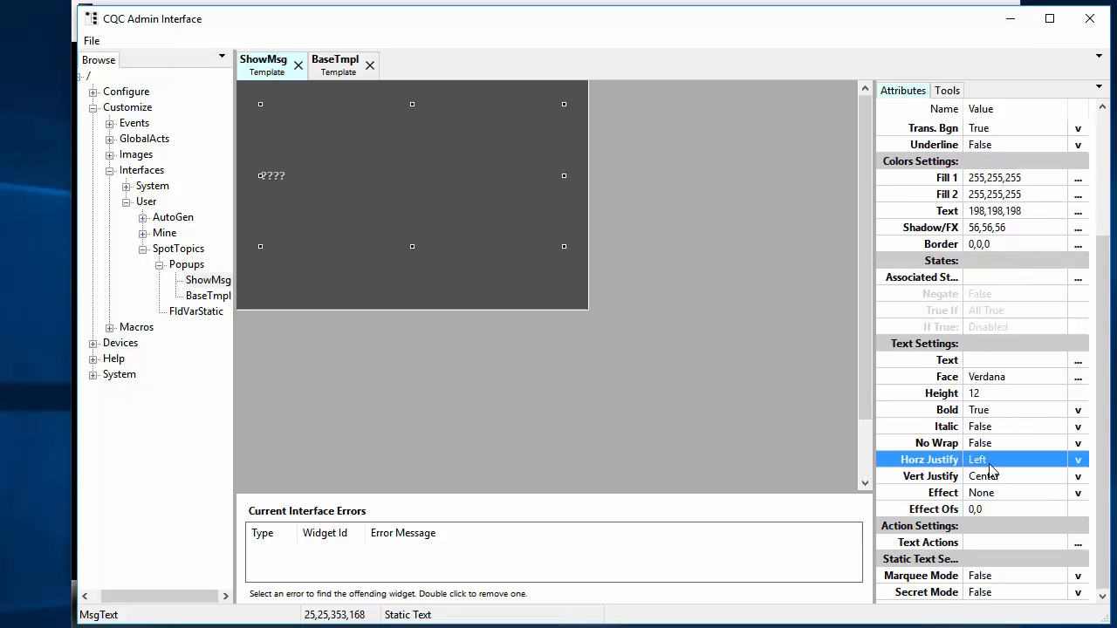
double_click(990, 465)
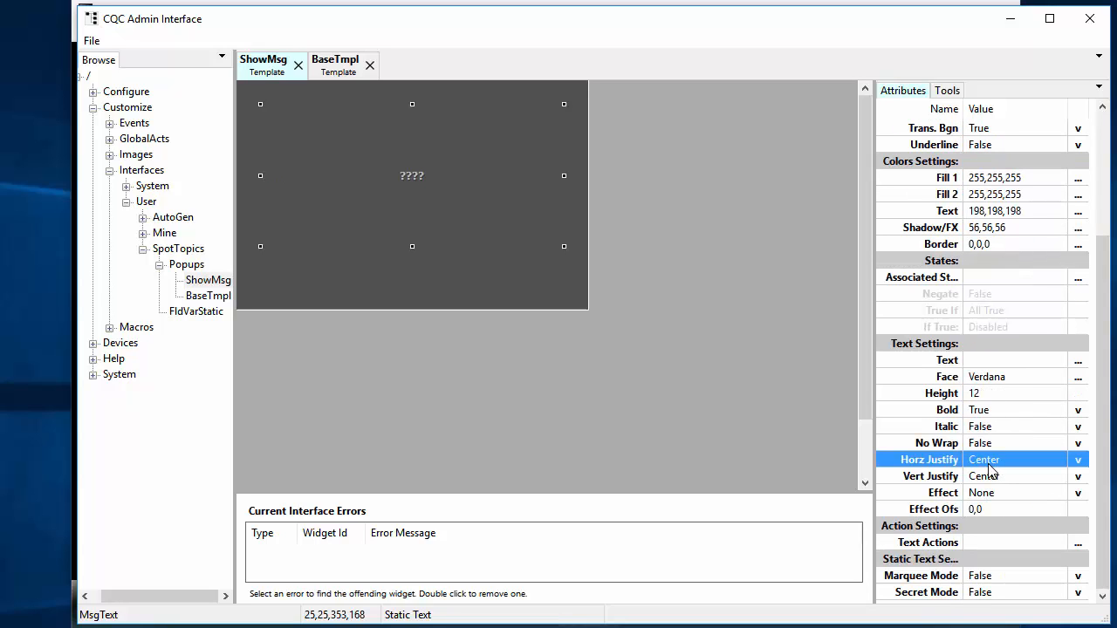
left_click(999, 397)
key("ctrl+Right")
key("ctrl+Right")
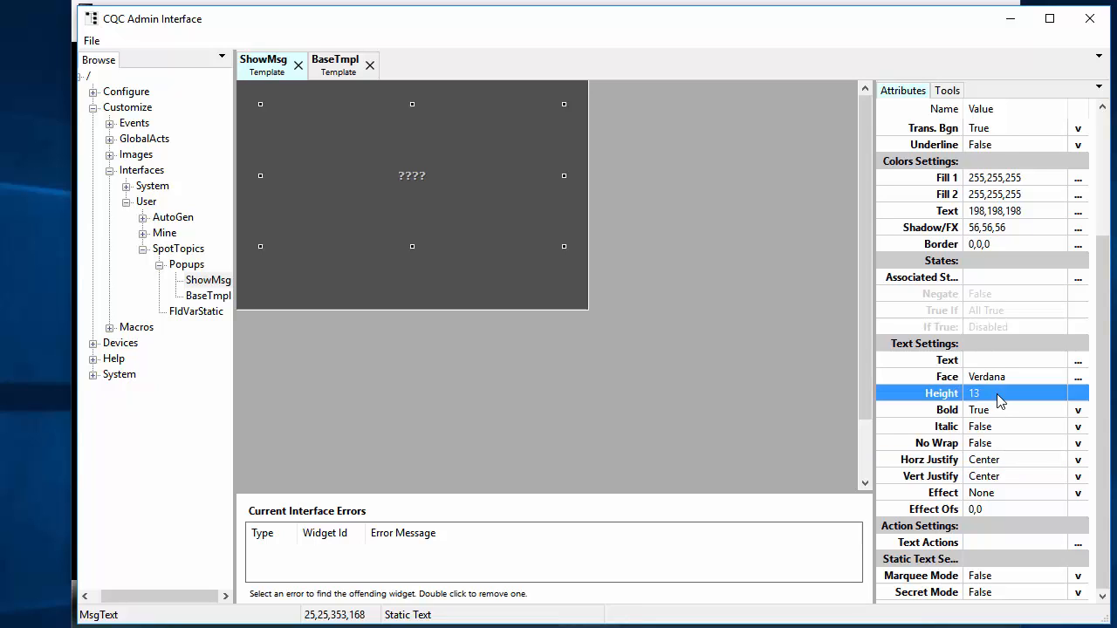
key("ctrl+Right")
Add a Command Button, 84 by 32, below the static text at about 152,214
right_click(376, 277)
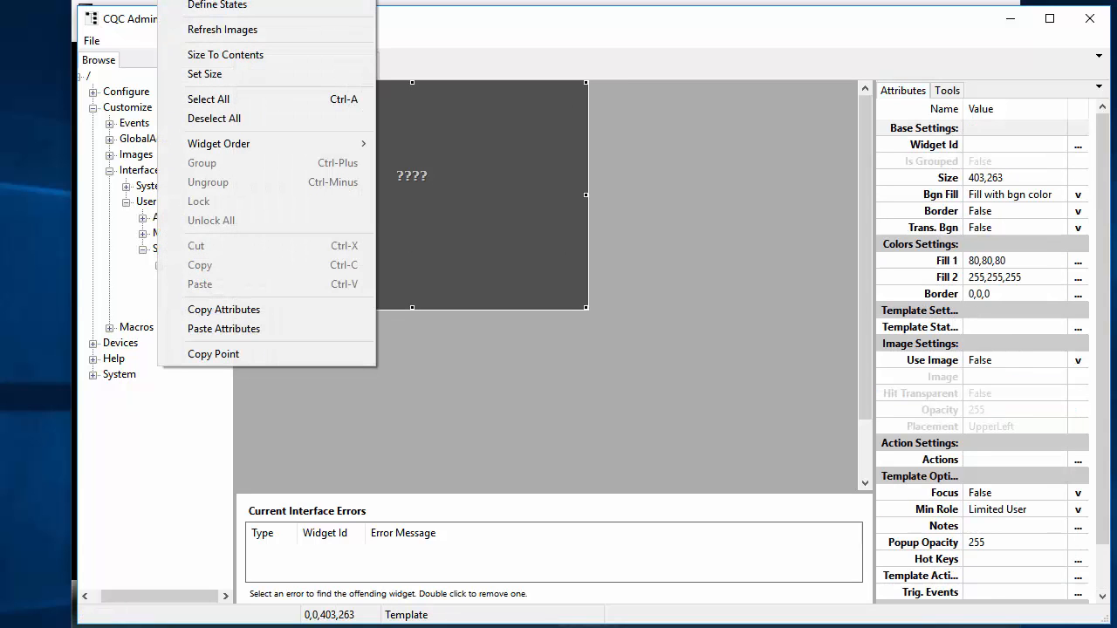
mouse_move(262, 0)
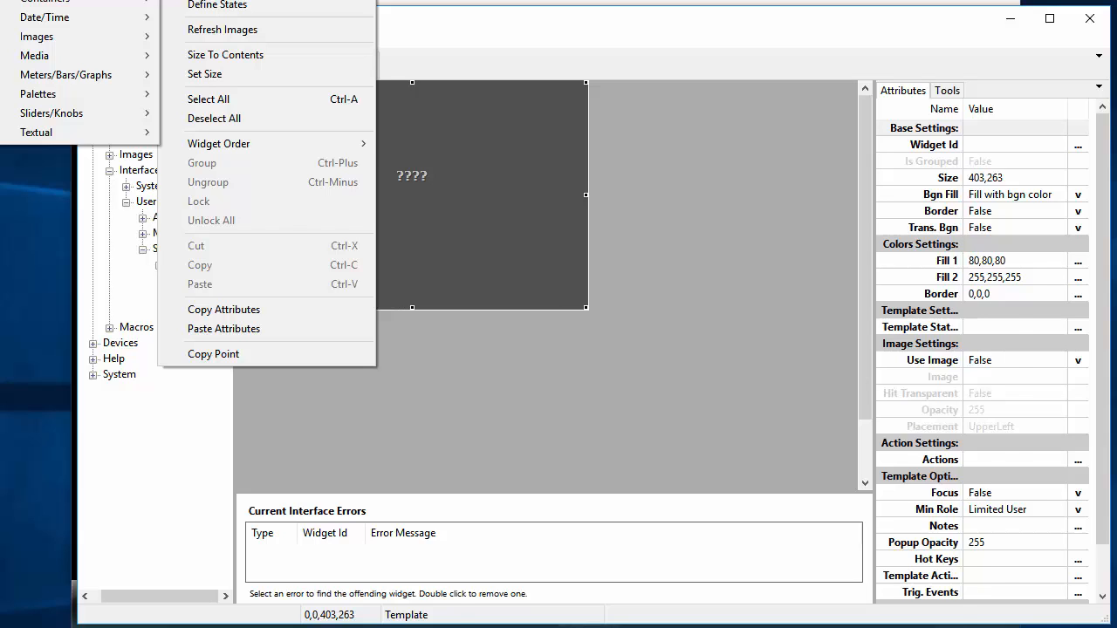
left_click(26, 0)
left_click_drag(423, 290, 416, 279)
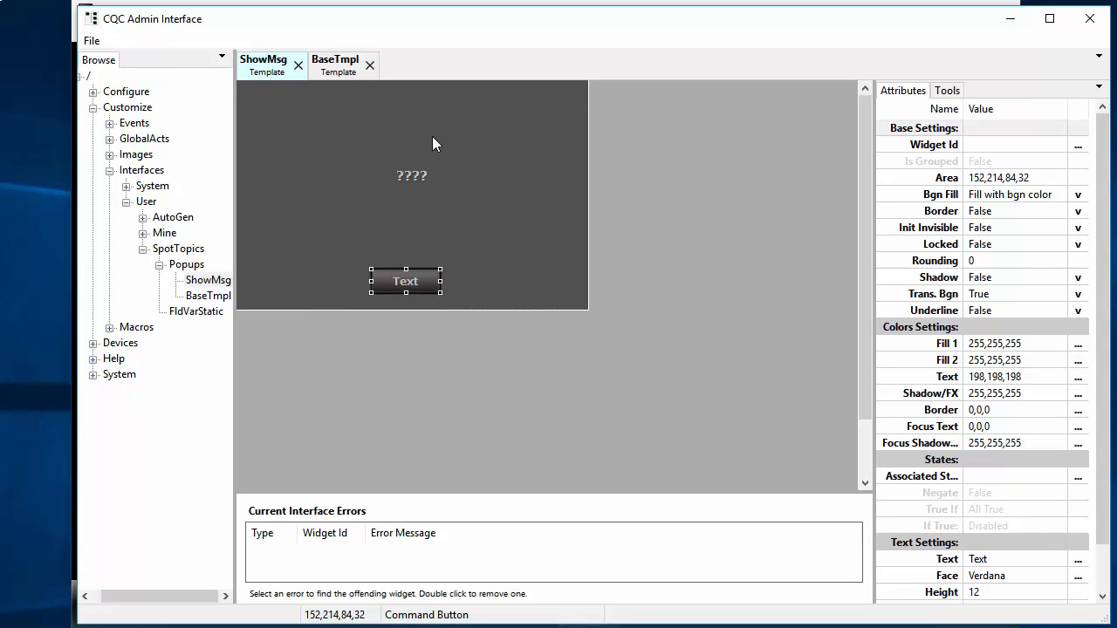
Align the command button's horizontal center with the static text widget
left_click(431, 142)
left_click(412, 284, "ctrl")
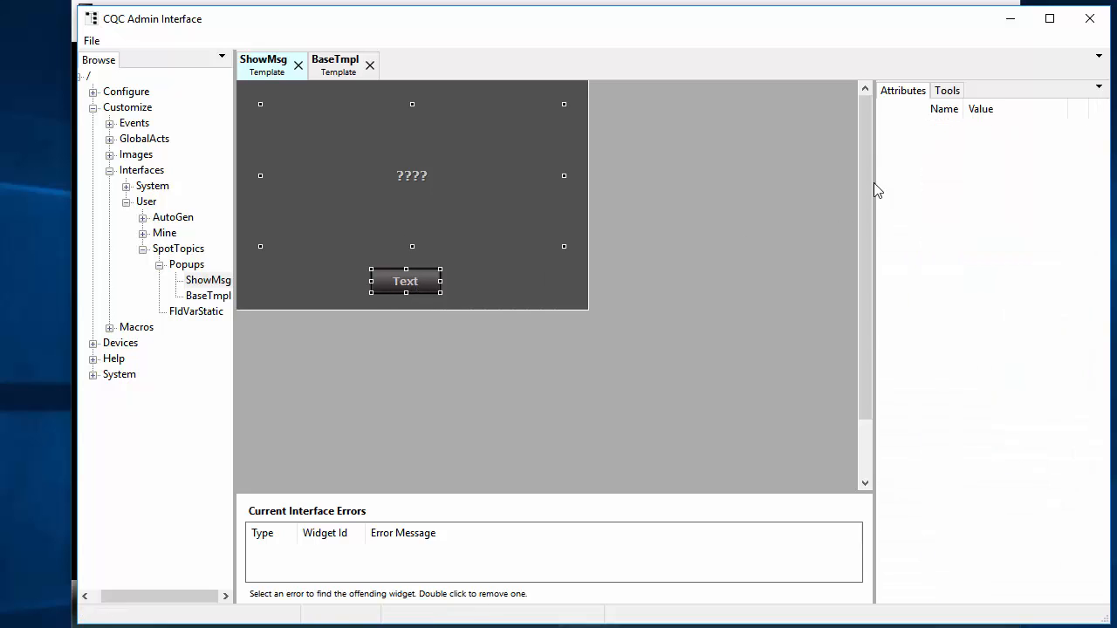
left_click(947, 90)
left_click(957, 227)
left_click(503, 299)
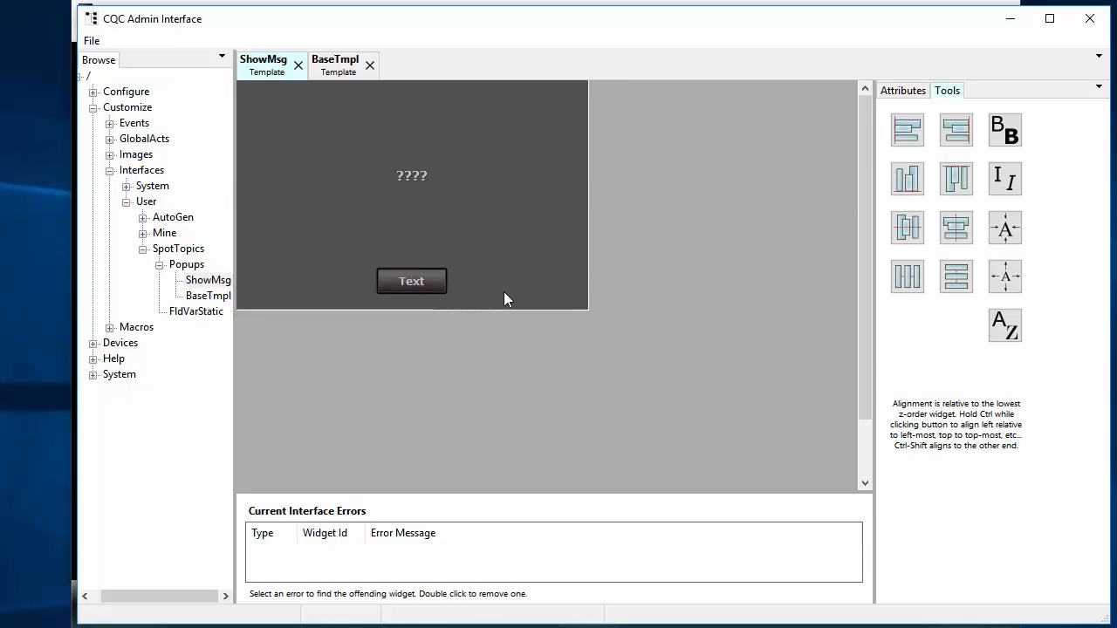
left_click(503, 299)
Change the command button's text to OK
left_click(904, 91)
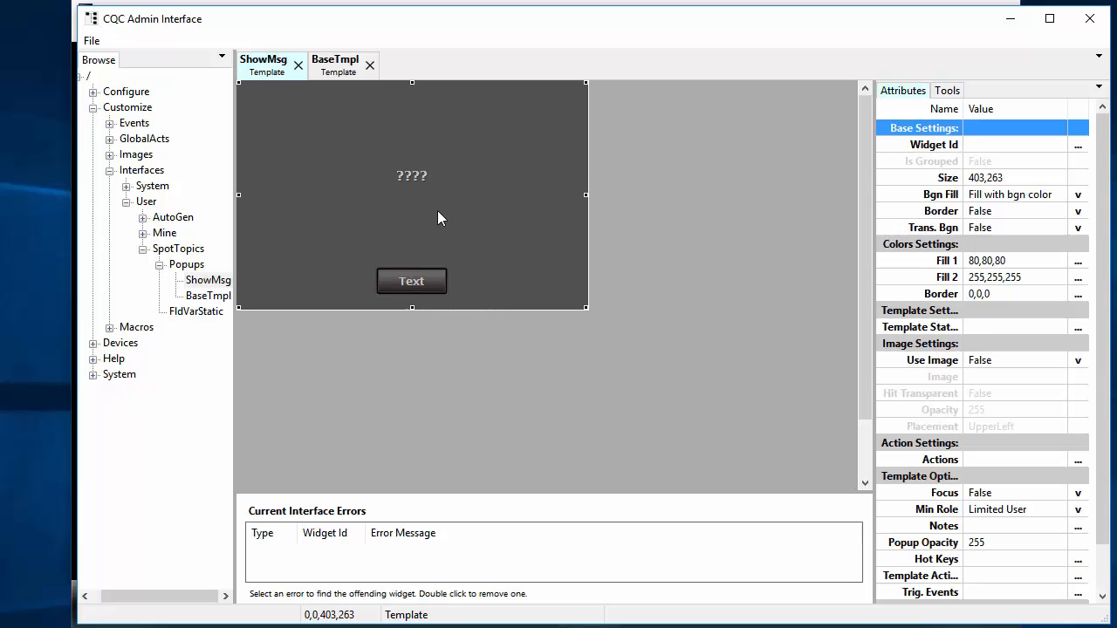
left_click(413, 284)
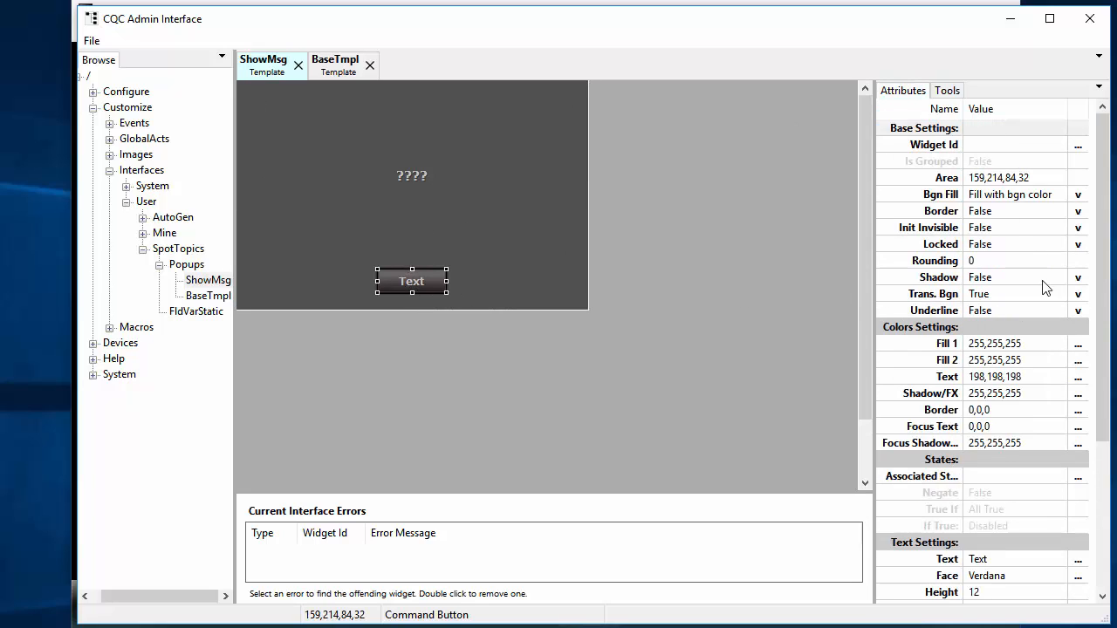
scroll(997, 482, "down", 4)
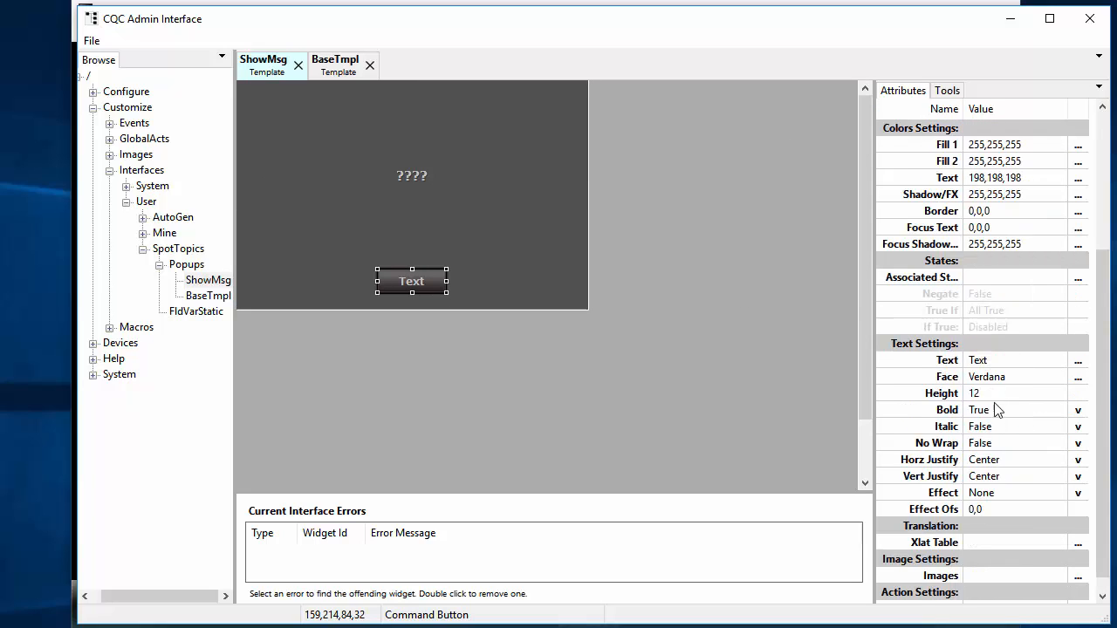
left_click(1001, 363)
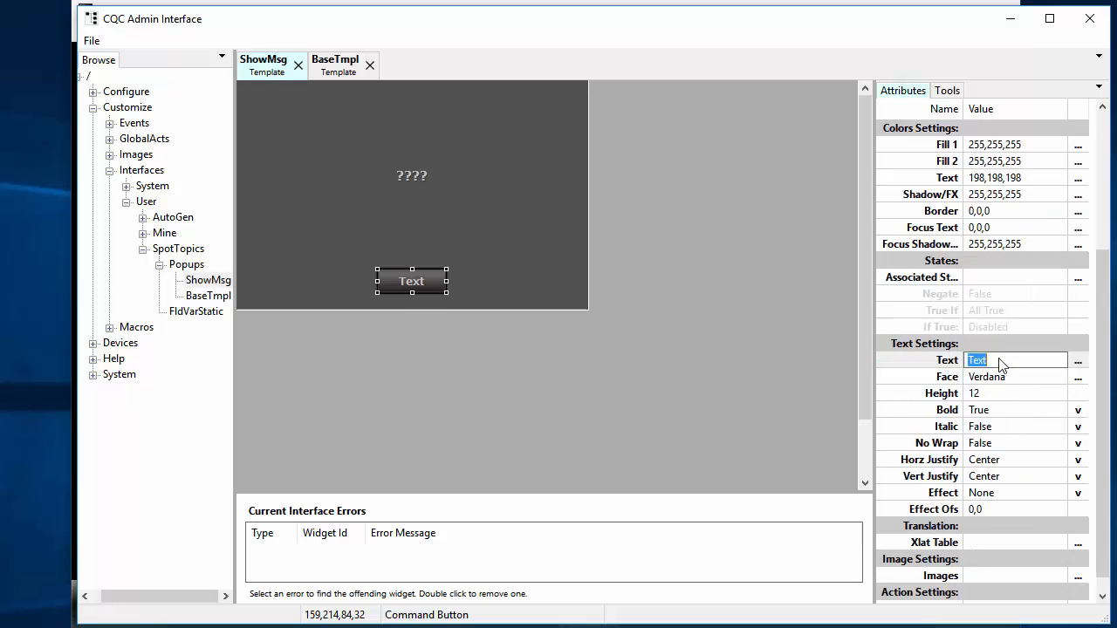
type("OK")
key("Return")
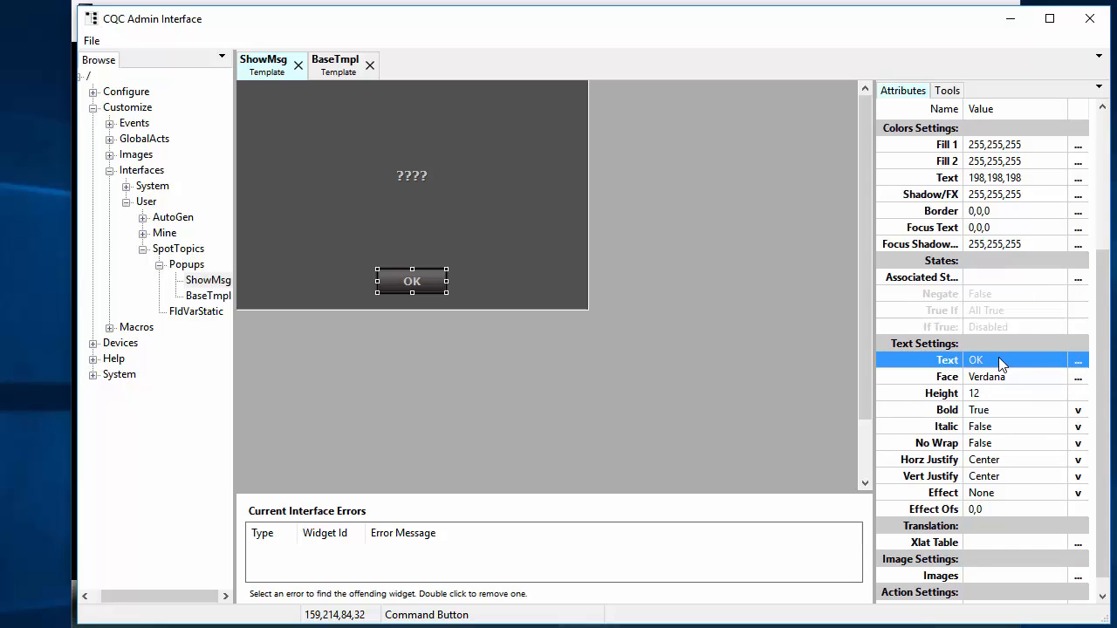
Add an IntfViewer::Exit command with result False to the OK button's OnClick event and save the action
scroll(1019, 441, "down", 1)
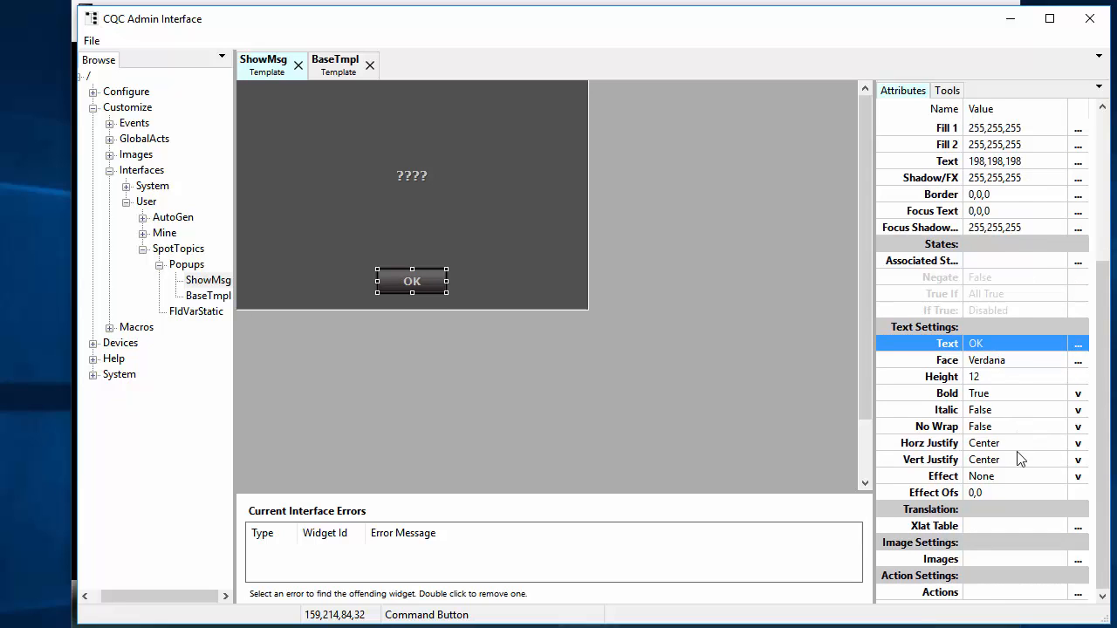
left_click(1083, 590)
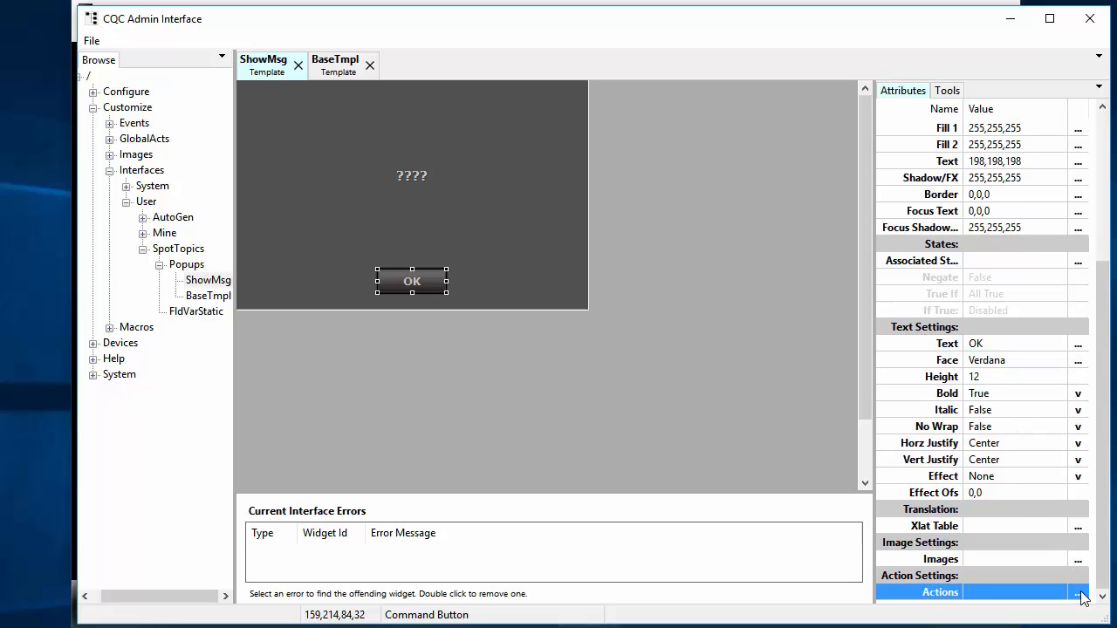
left_click(1081, 593)
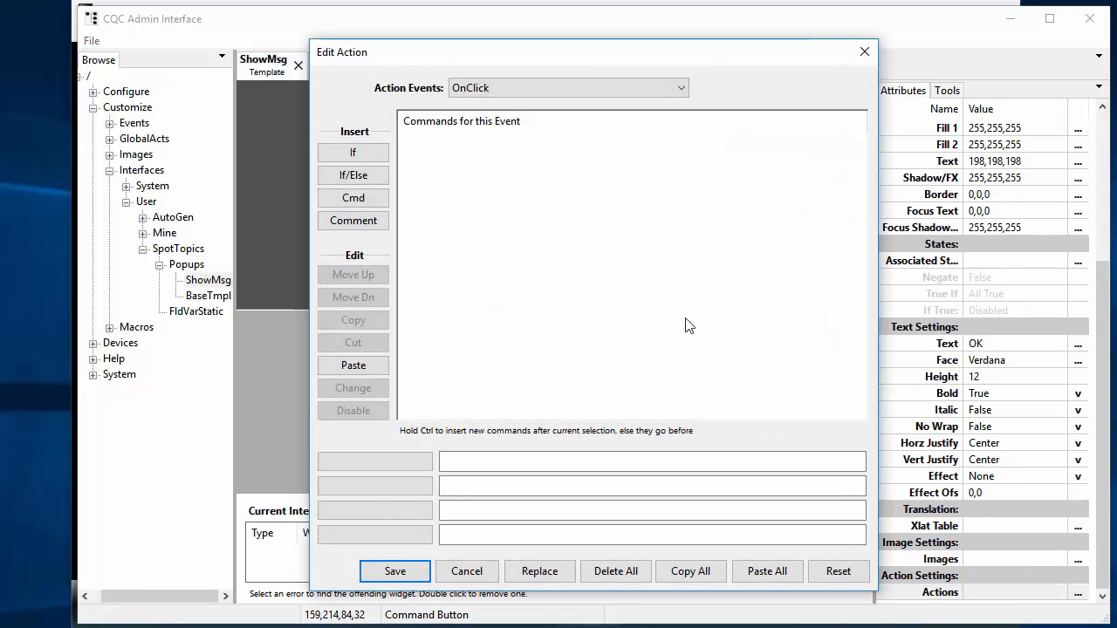
left_click(374, 204)
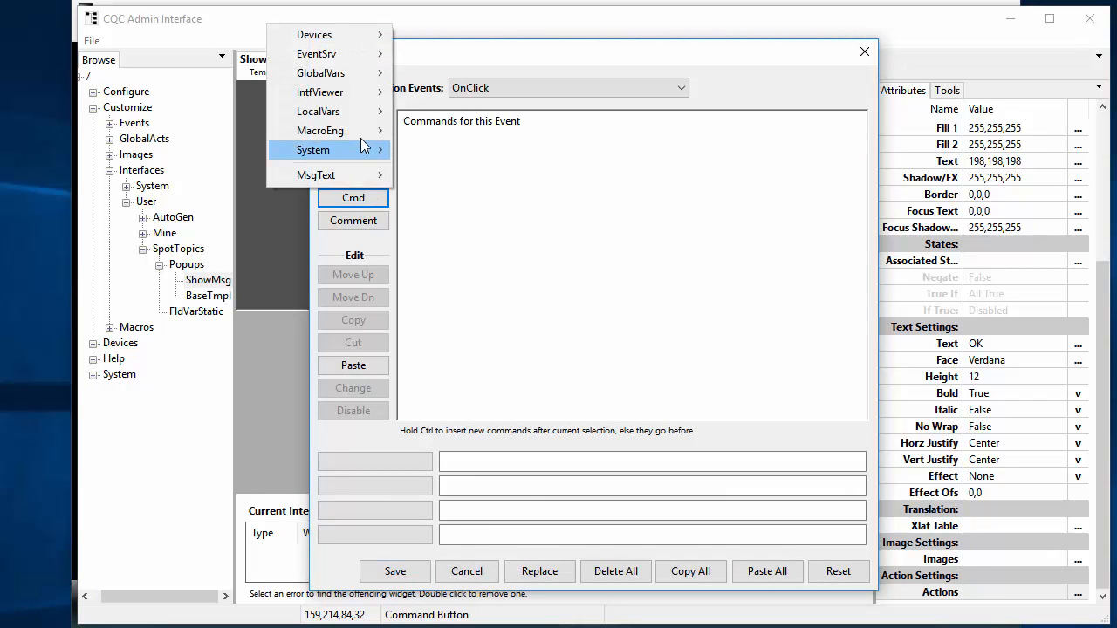
mouse_move(341, 92)
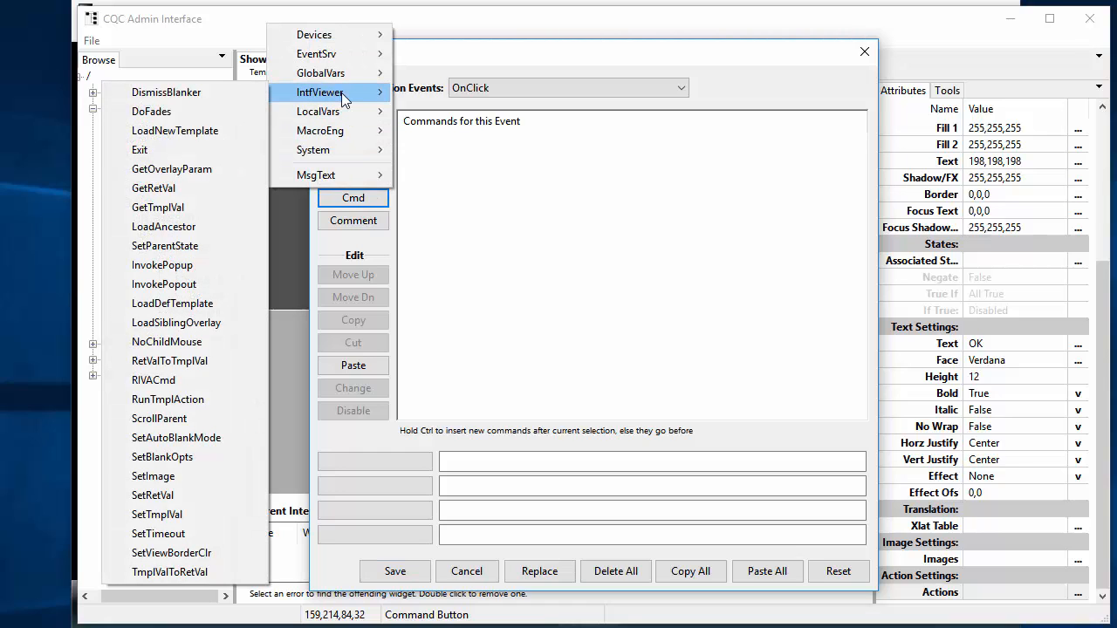
left_click(219, 149)
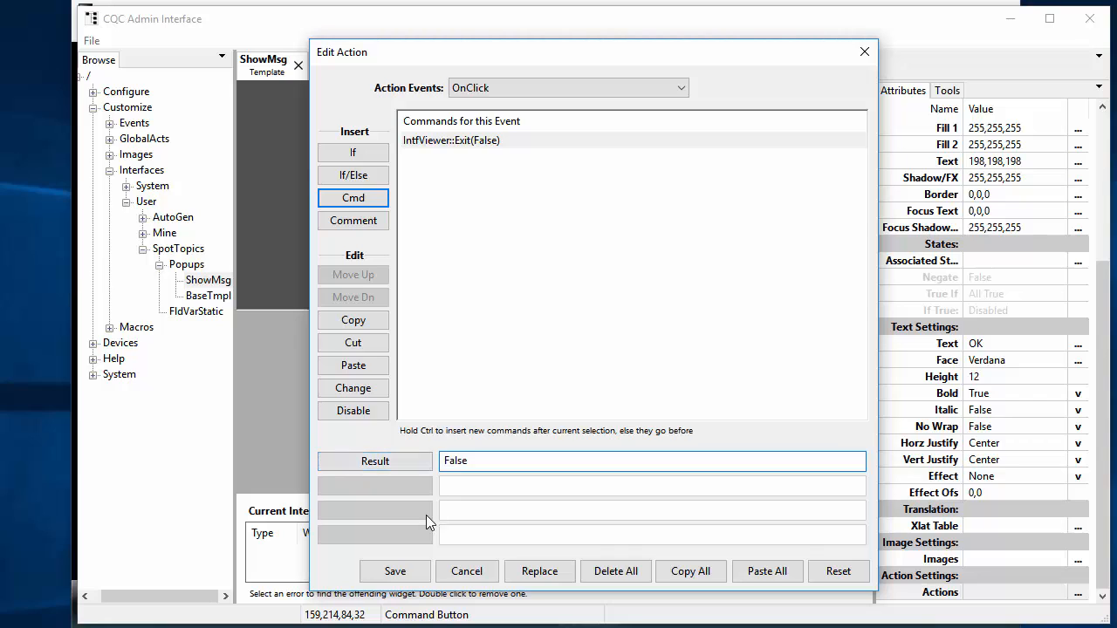
left_click(395, 572)
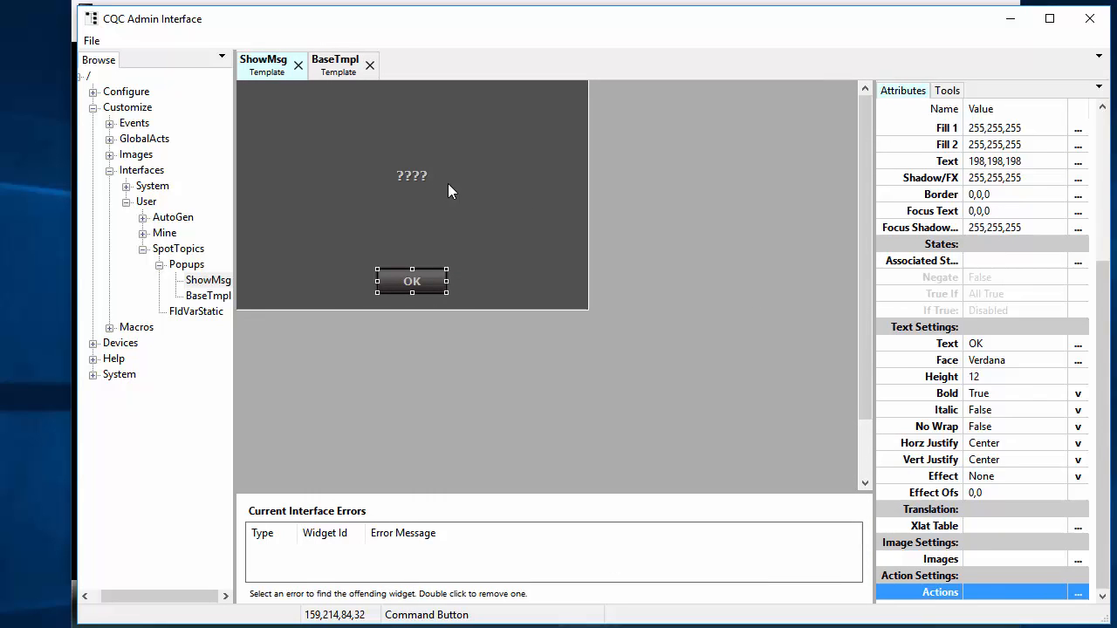
Add a MsgText::SetText command to the ShowMsg template's own OnPreload event
left_click(448, 184)
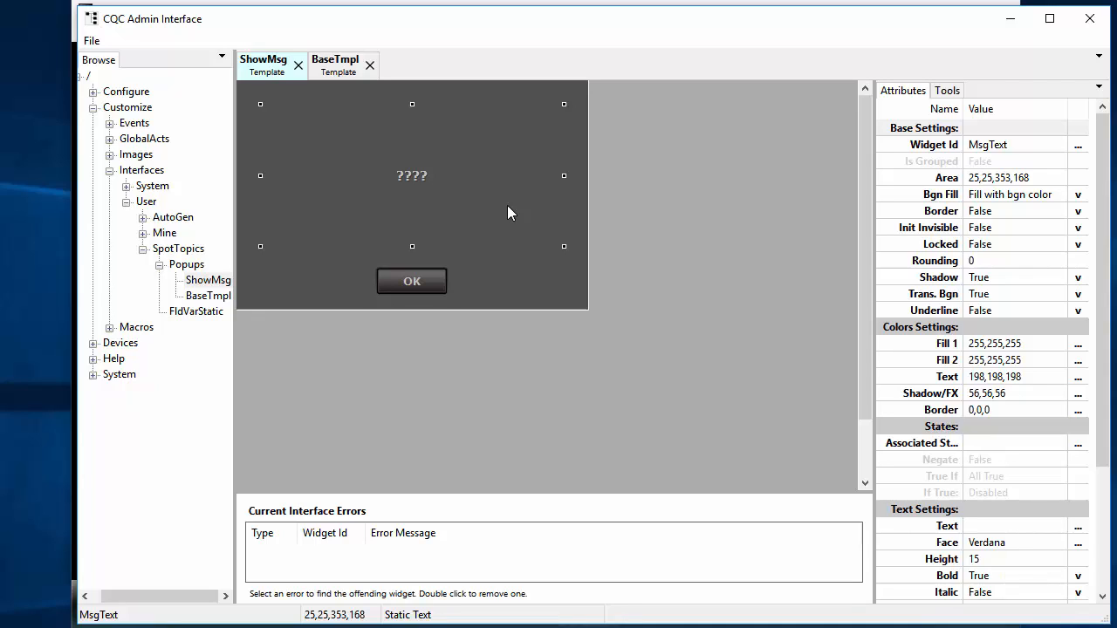
left_click(540, 284)
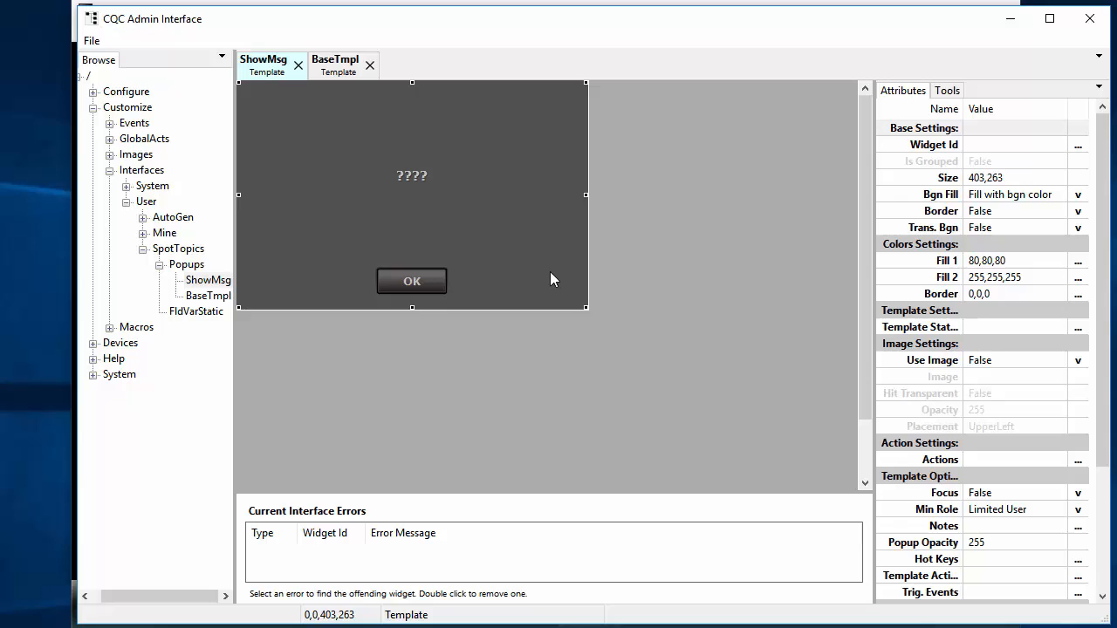
left_click(977, 462)
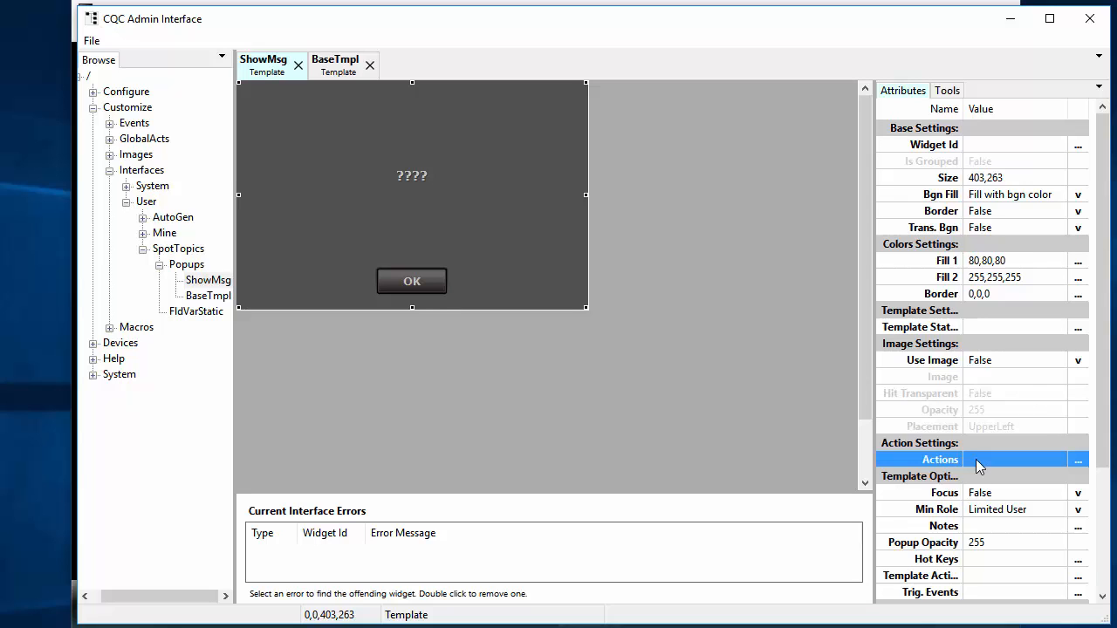
left_click(1079, 460)
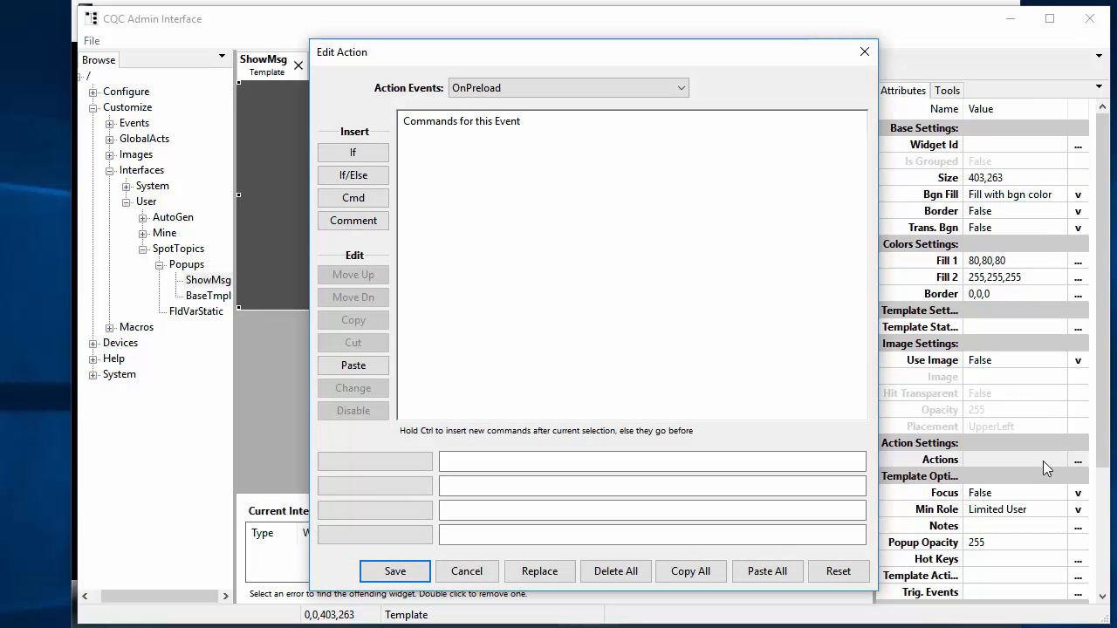
left_click(371, 206)
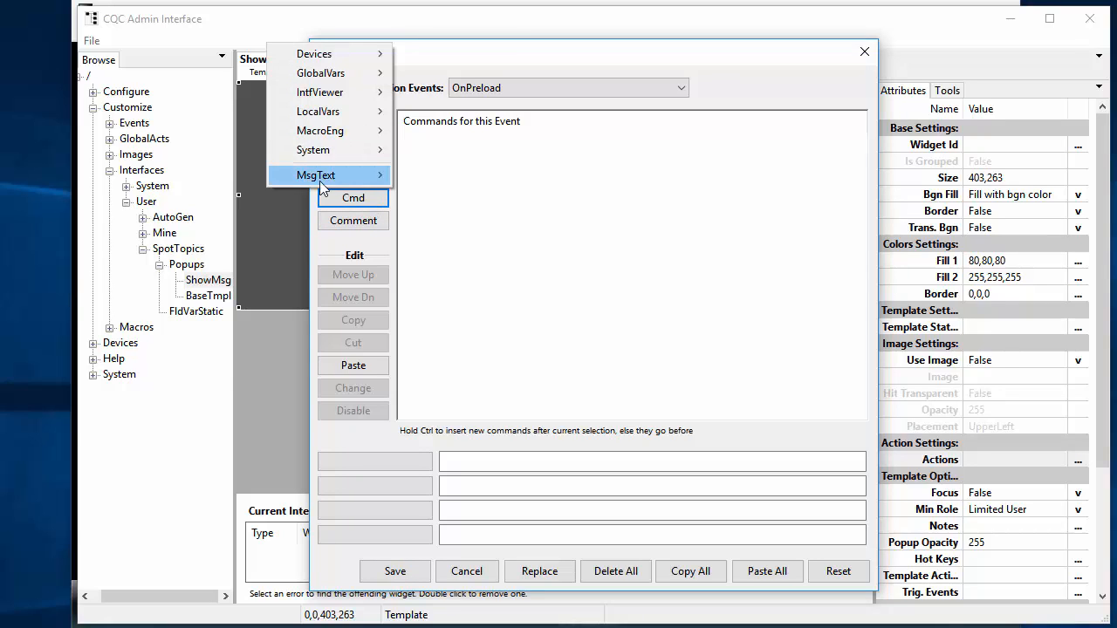
mouse_move(320, 181)
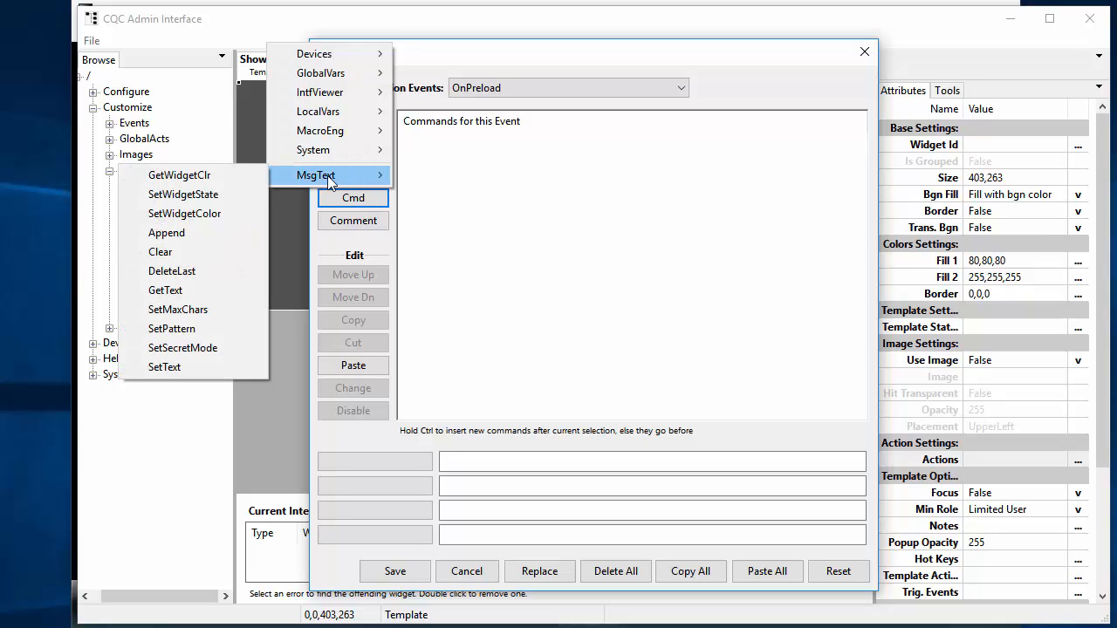
left_click(196, 367)
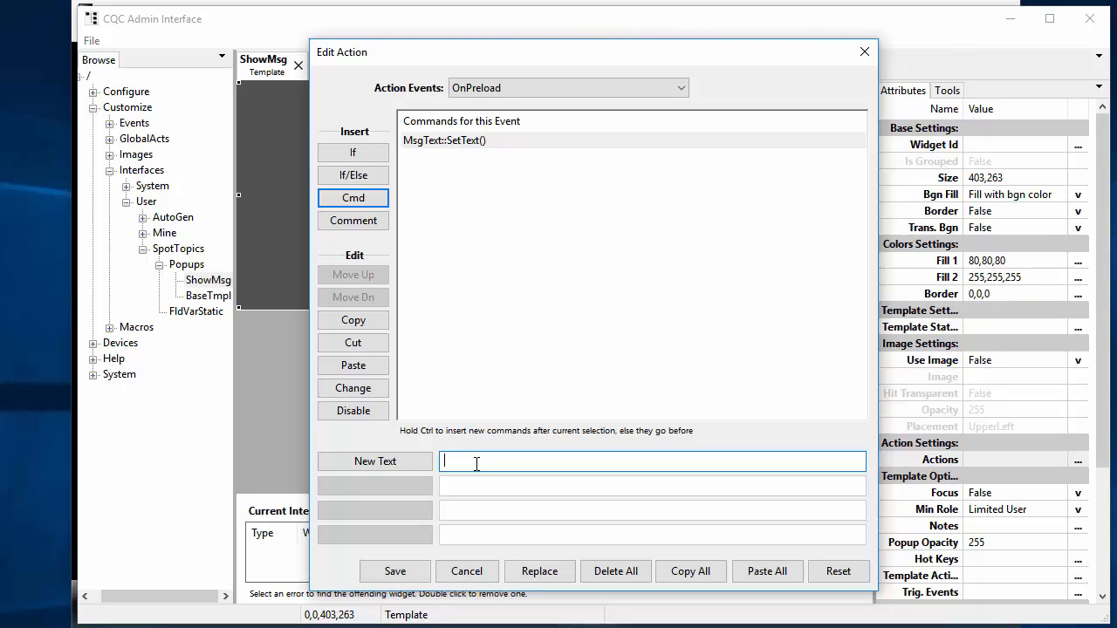
Insert action parameter 1, %(LVar:CQCActParm_1), as the SetText command's new text and save the action
right_click(477, 464)
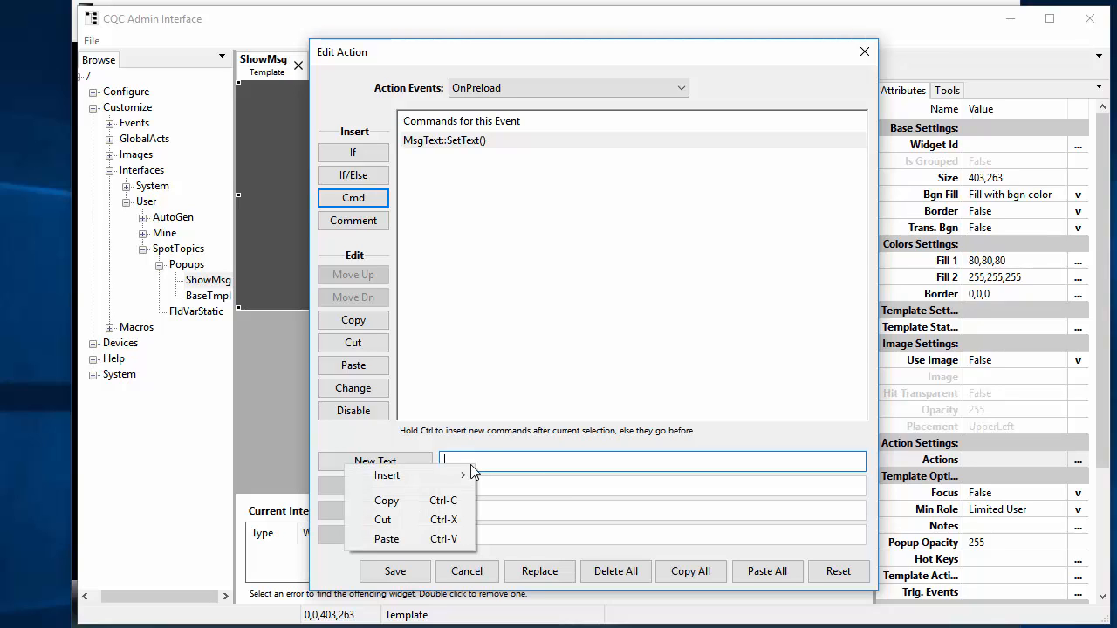
mouse_move(446, 481)
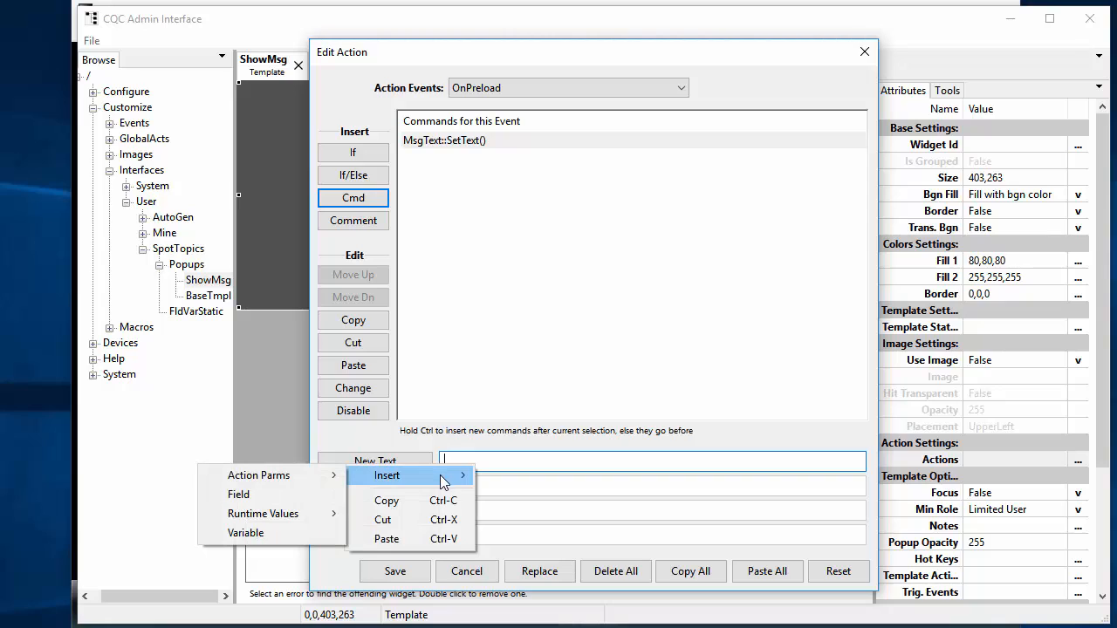
mouse_move(303, 476)
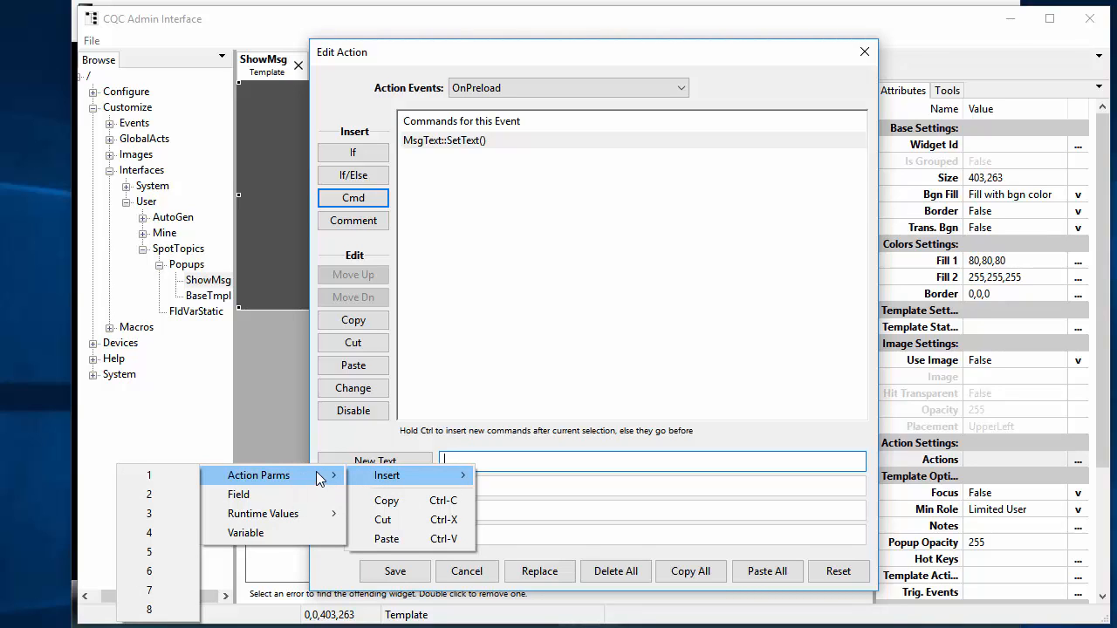
left_click(155, 483)
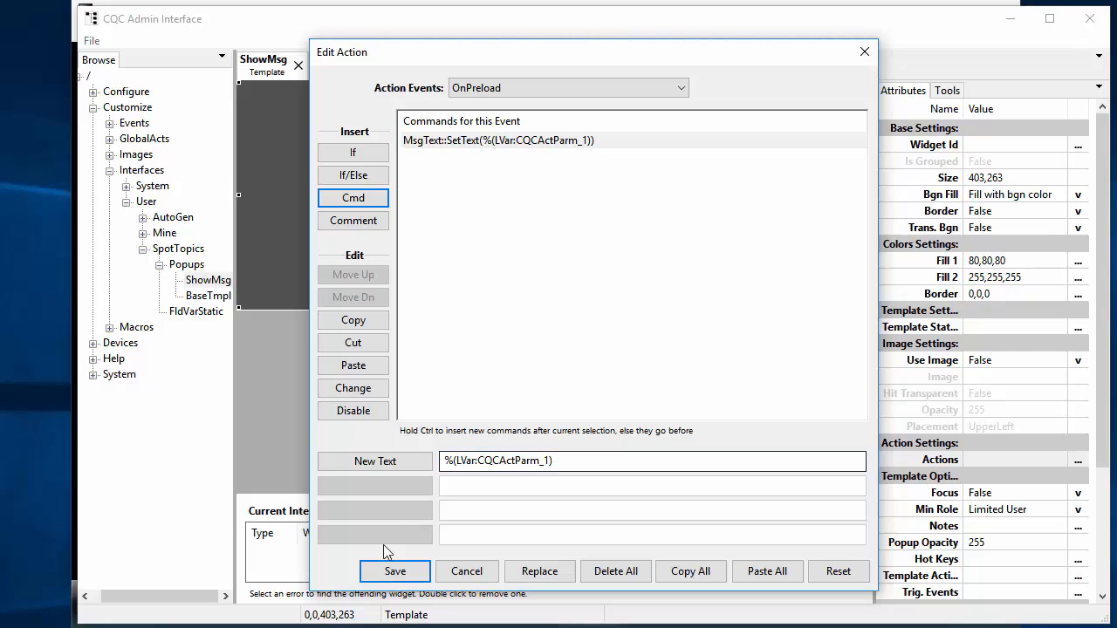
left_click(390, 572)
In the BaseTmpl template, add an 84 by 32 Command Button near the lower middle at about 285,376
left_click(347, 67)
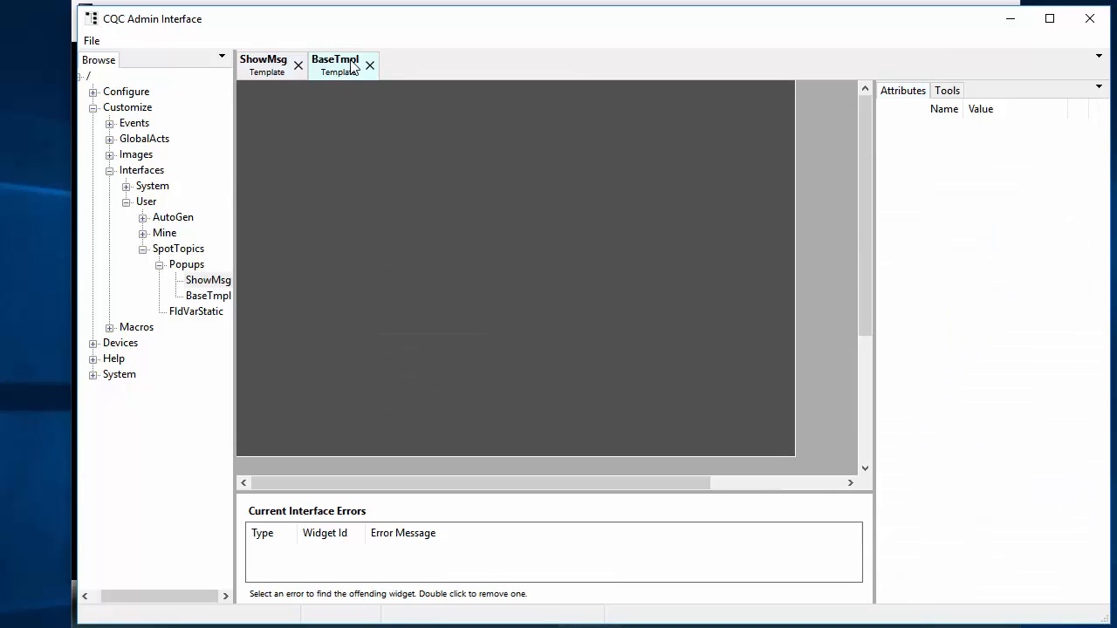
right_click(471, 419)
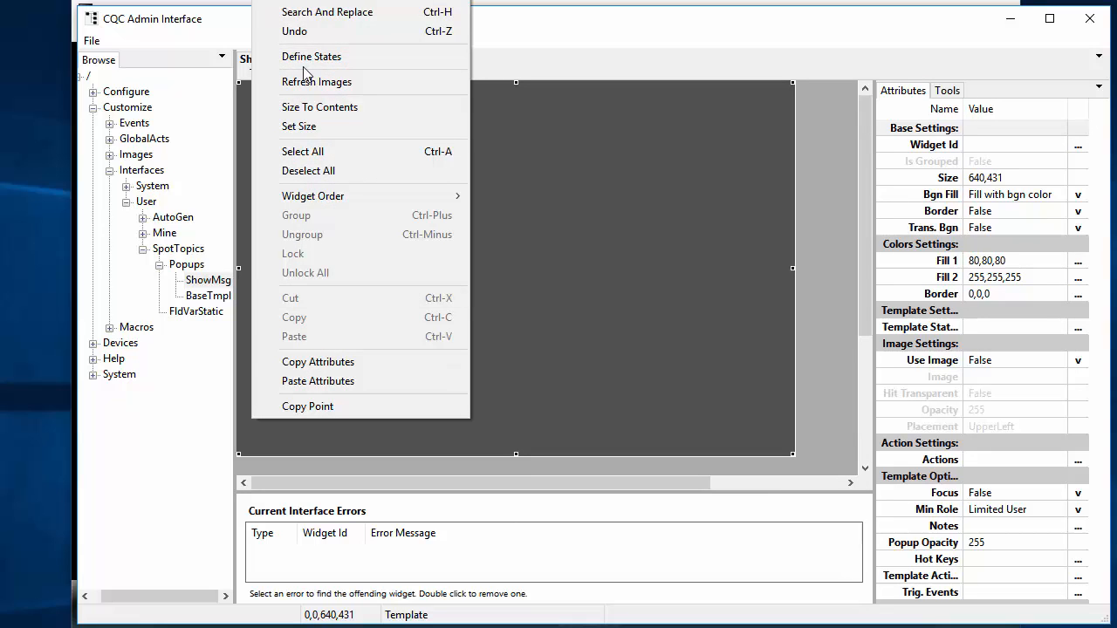
mouse_move(301, 1)
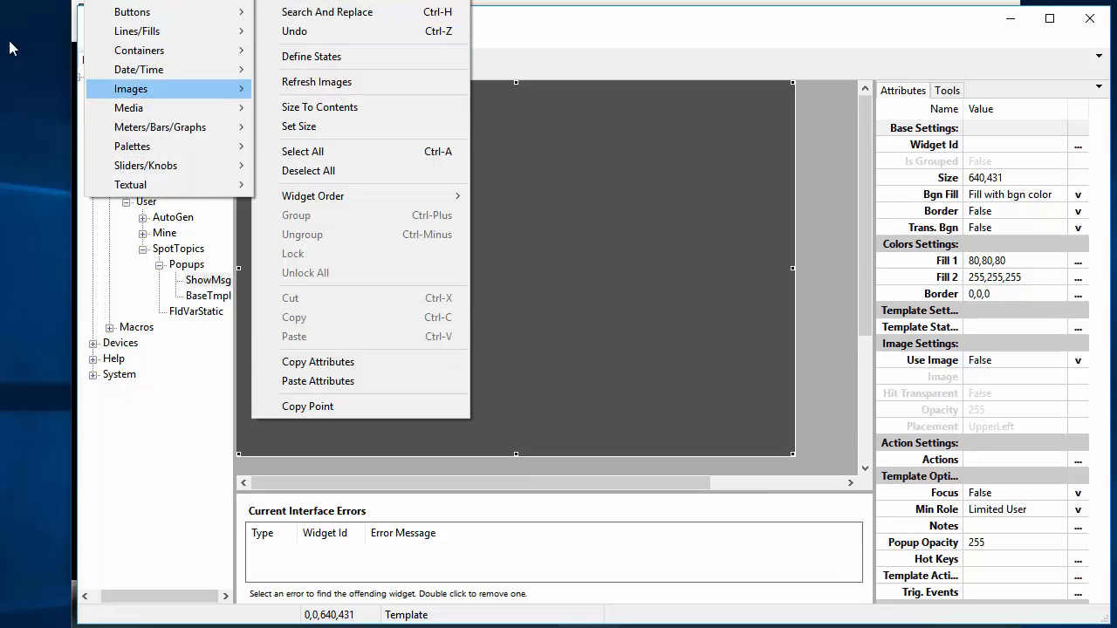
mouse_move(151, 10)
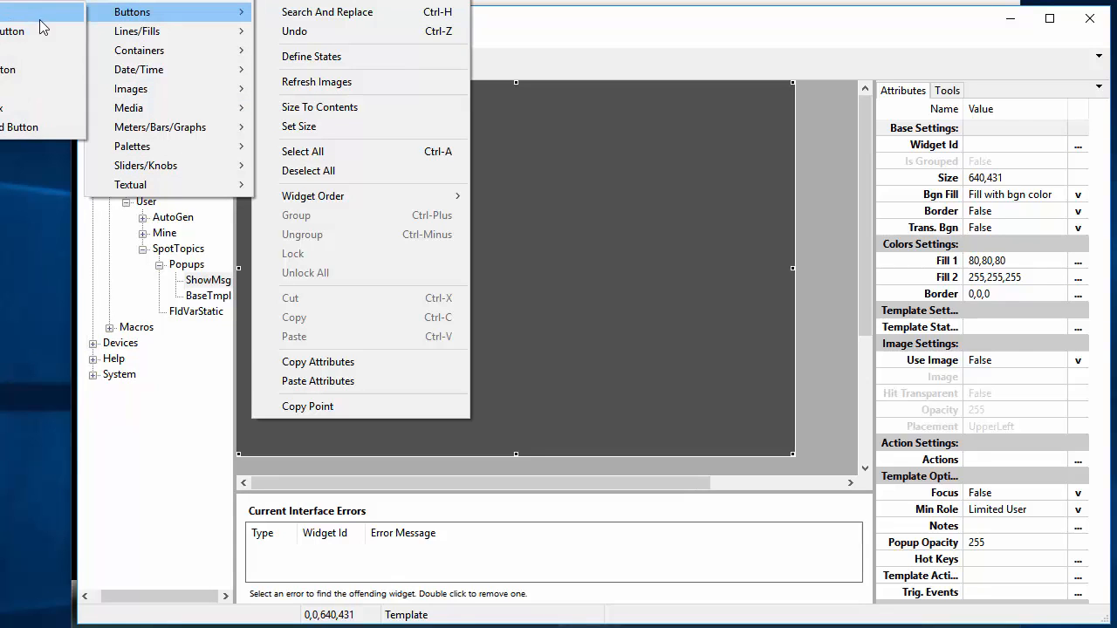
left_click(32, 23)
left_click_drag(516, 430, 531, 420)
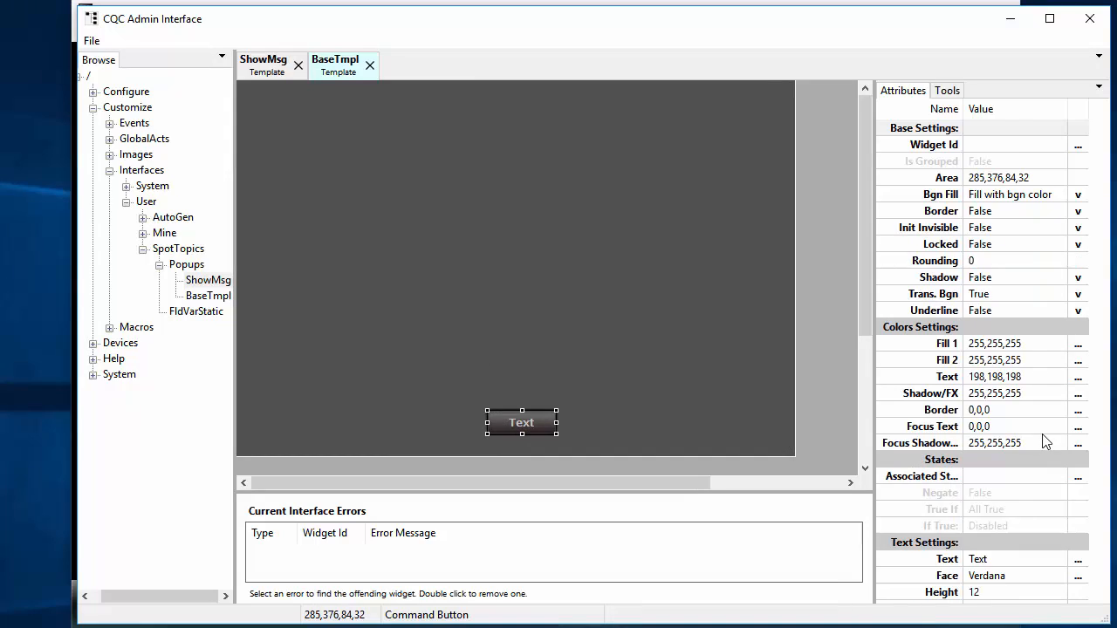
Add an IntfViewer::InvokePopup command to the new command button's OnClick event
scroll(1043, 440, "down", 4)
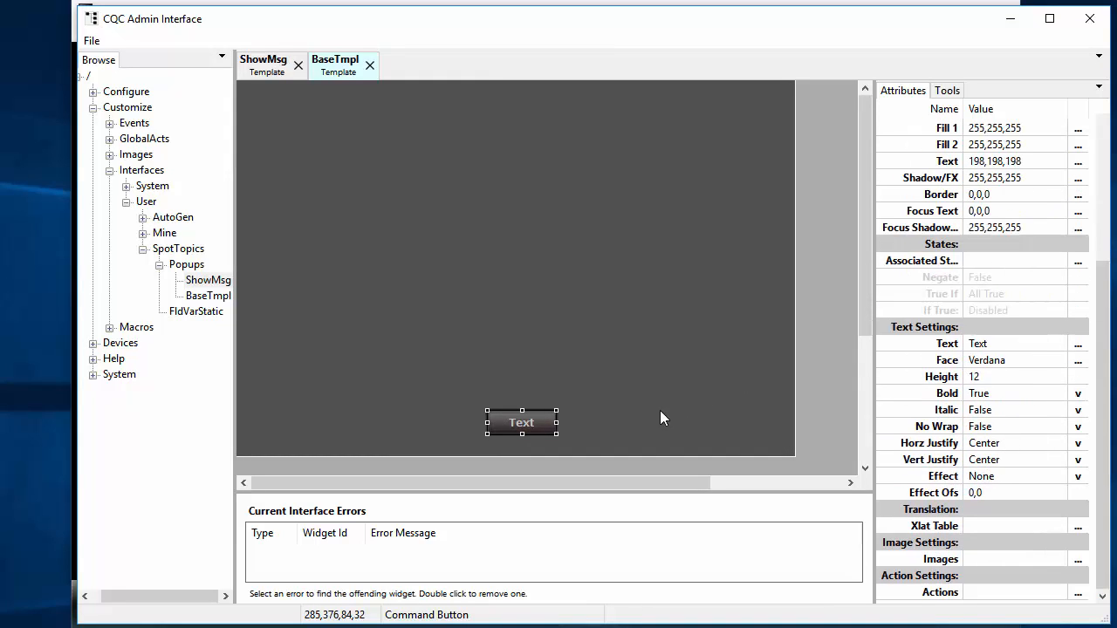
left_click(1080, 594)
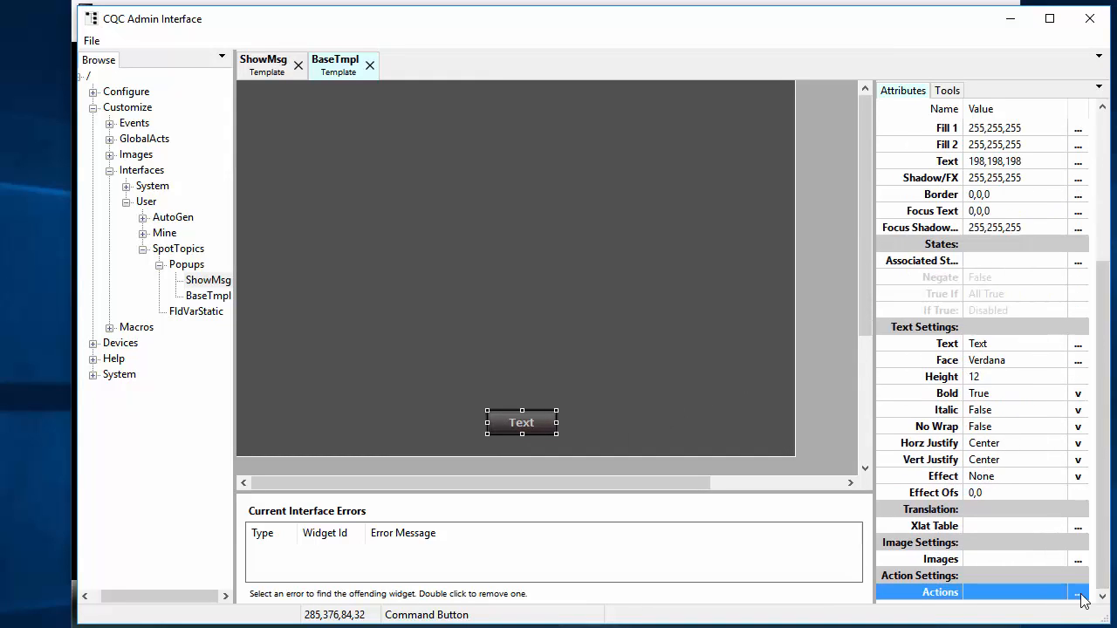
left_click(1079, 594)
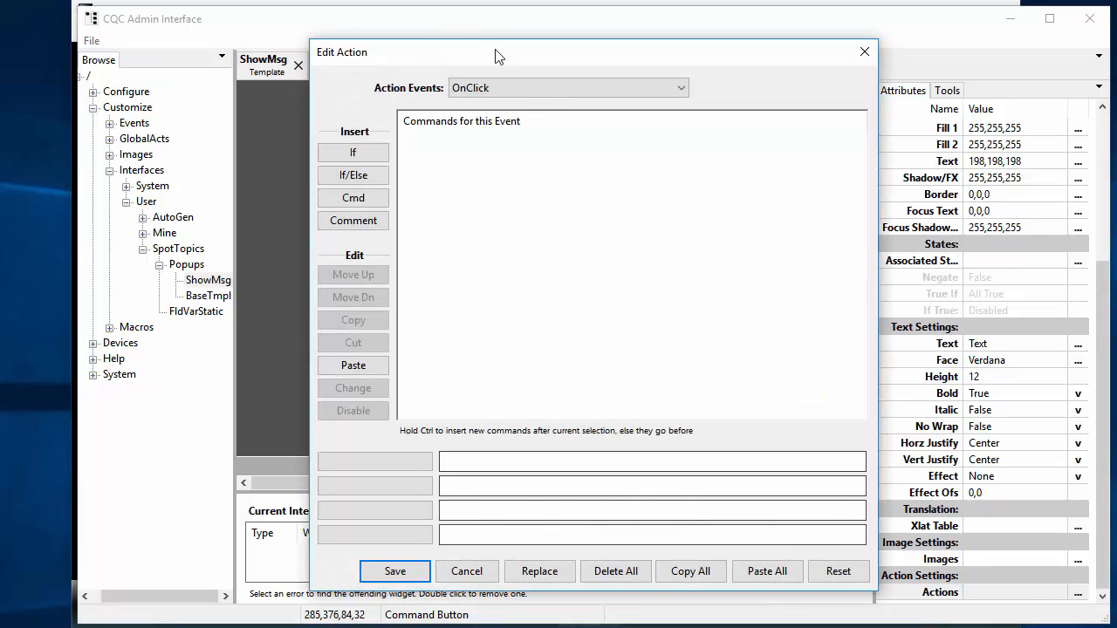
left_click(354, 198)
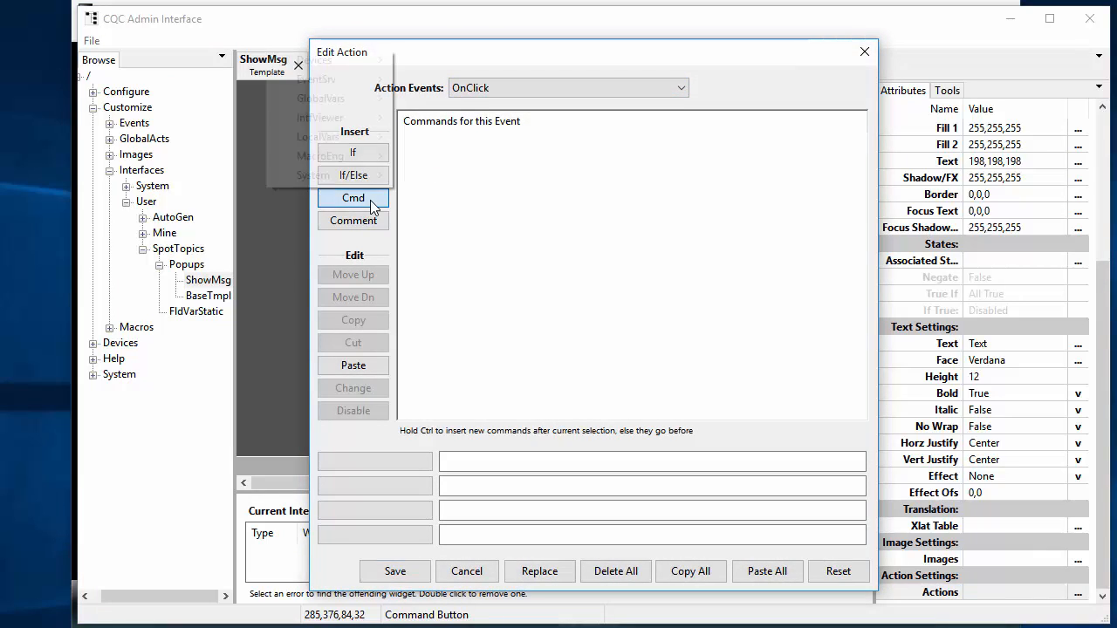
mouse_move(370, 148)
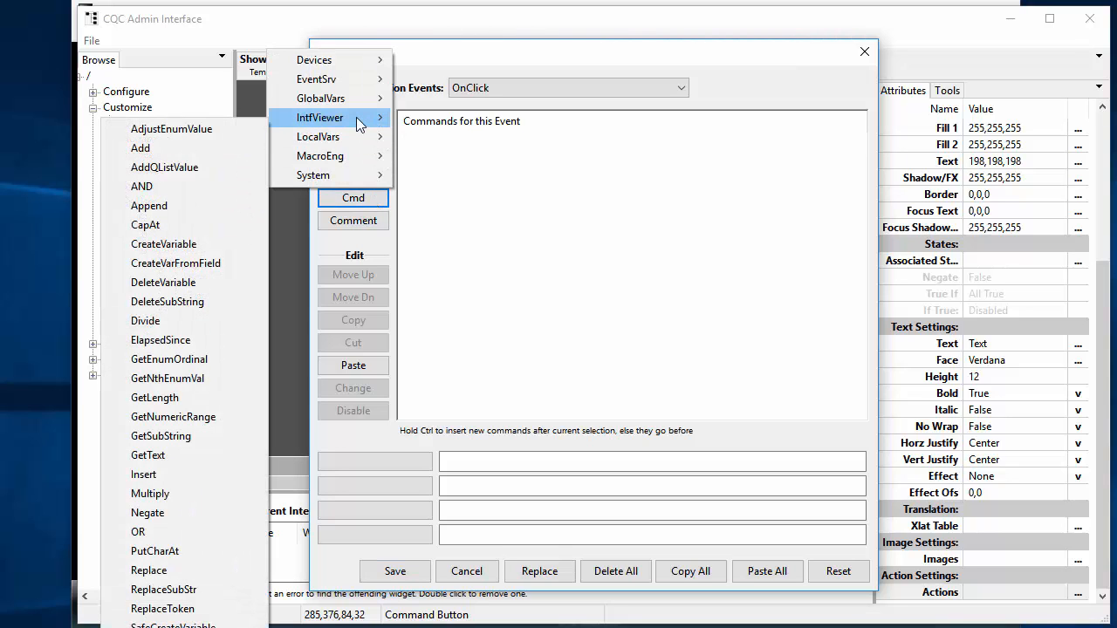
mouse_move(358, 124)
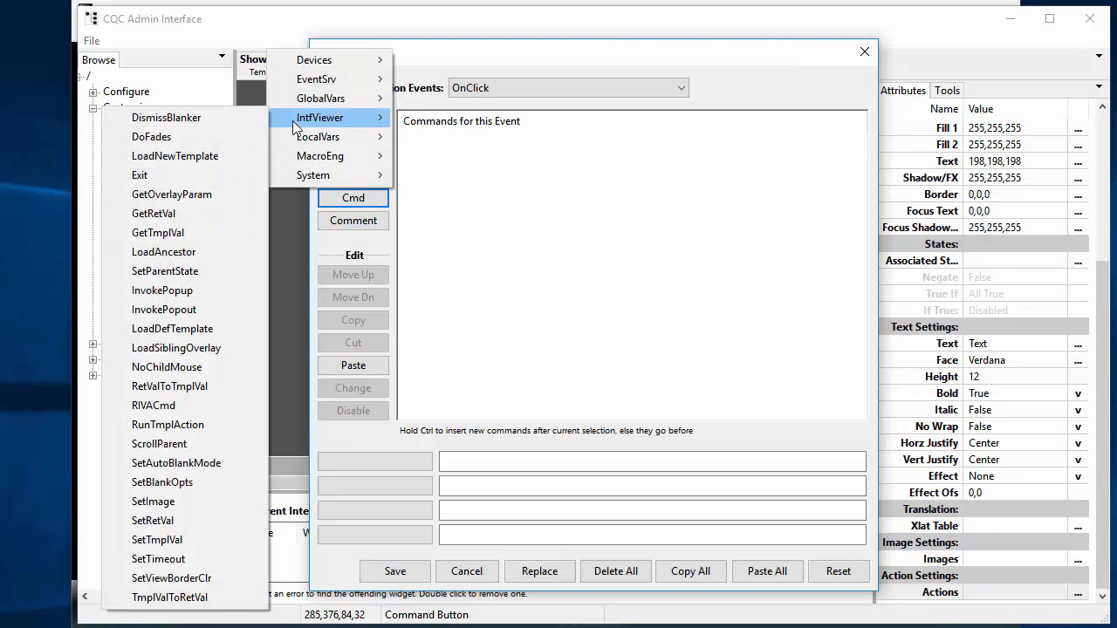
left_click(182, 290)
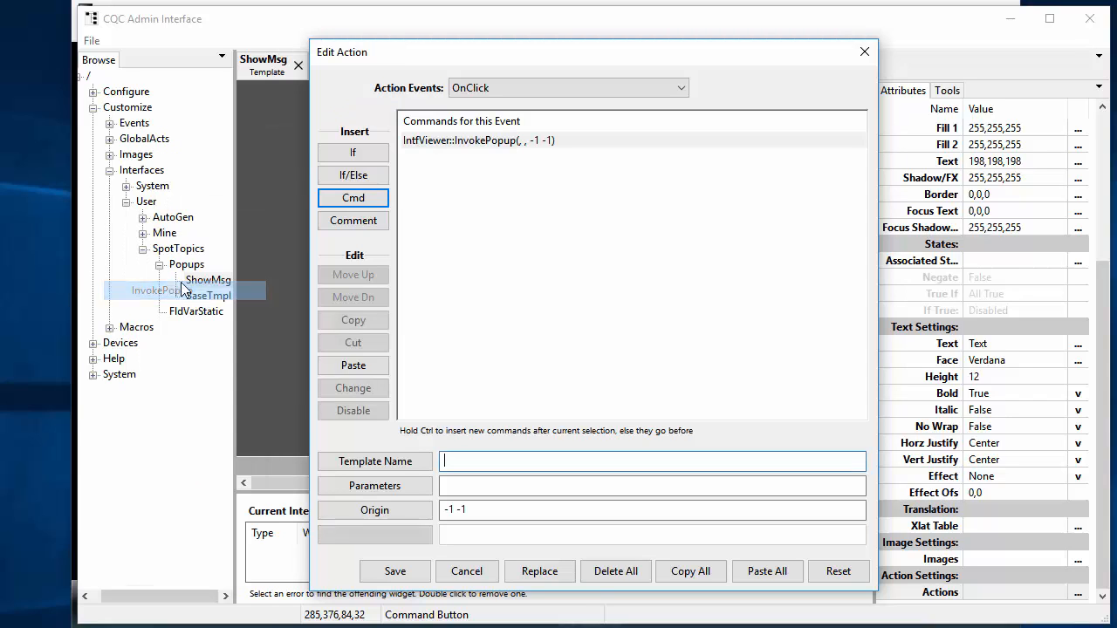
Choose /User/SpotTopics/Popups/ShowMsg as the template that the InvokePopup command loads
left_click(395, 465)
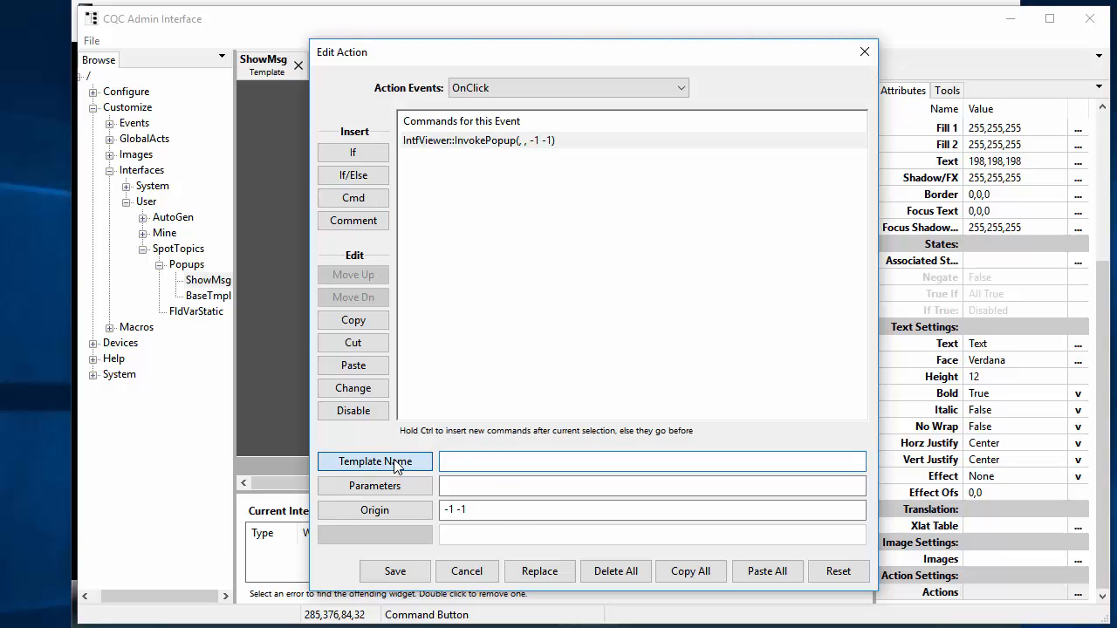
left_click(254, 318)
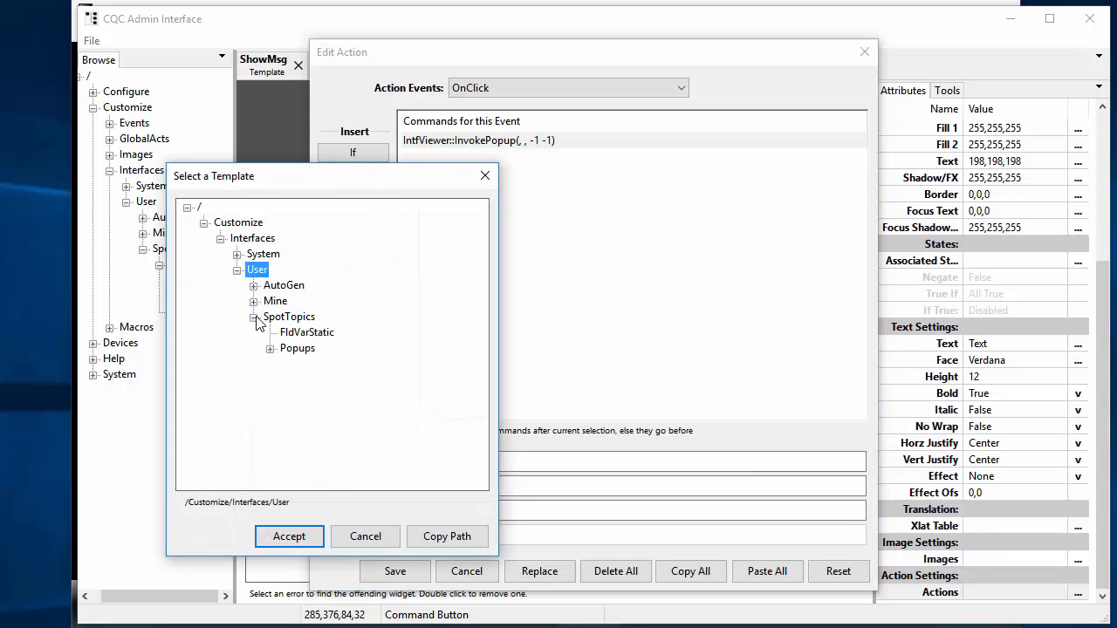
left_click(270, 349)
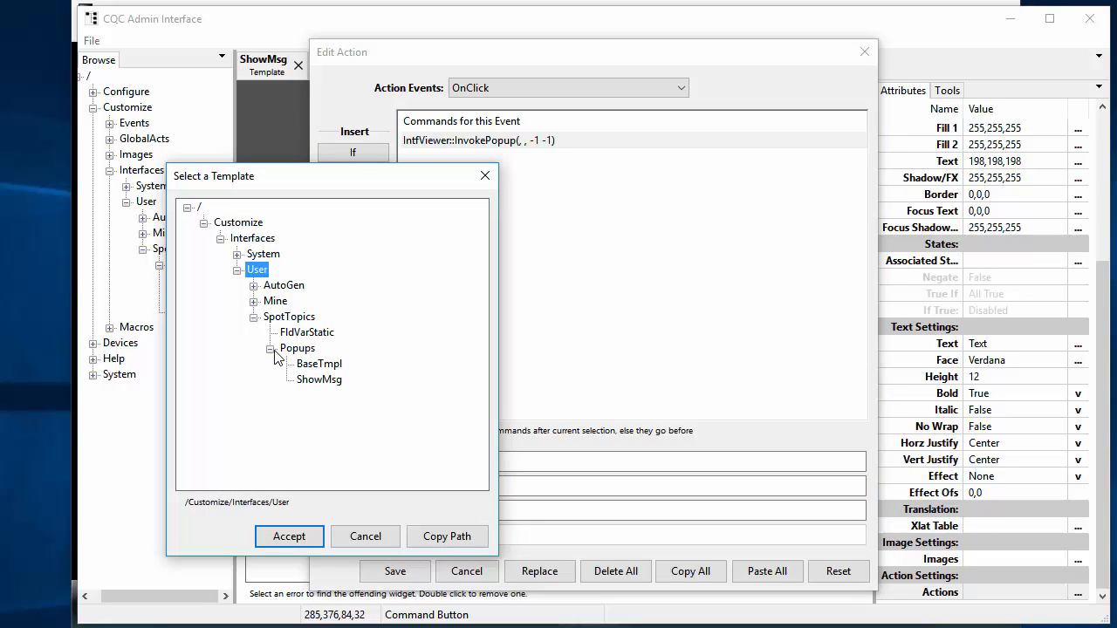
left_click(316, 381)
left_click(290, 537)
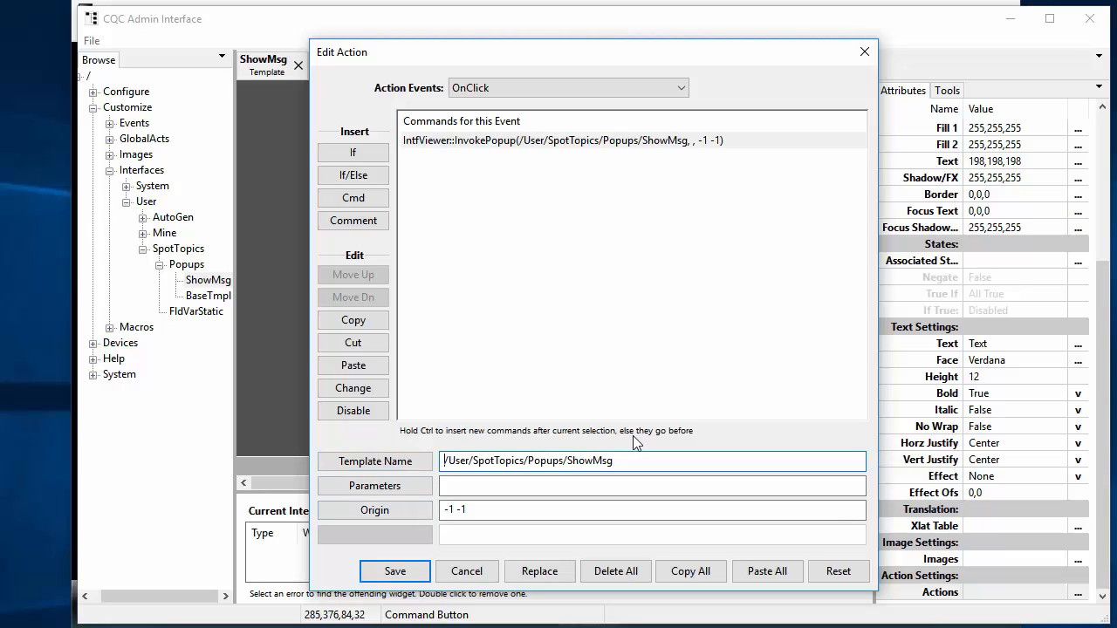
Replace the /User/SpotTopics/Popups part of the template name with a dot, making the relative path ./ShowMsg
key("shift+Right")
key("shift+Right")
key("shift+Right")
key("shift+Right")
key("shift+Right")
key("shift+Right")
key("shift+Right")
key("shift+Right")
key("shift+Right")
key("shift+Right")
key("shift+Right")
key("shift+Right")
key("shift+Right")
key("shift+Right")
key("shift+Right")
key("shift+Right")
key("shift+Right")
key("shift+Right")
key("shift+Right")
key("shift+Right")
key("shift+Right")
key("shift+Right")
key("shift+Right")
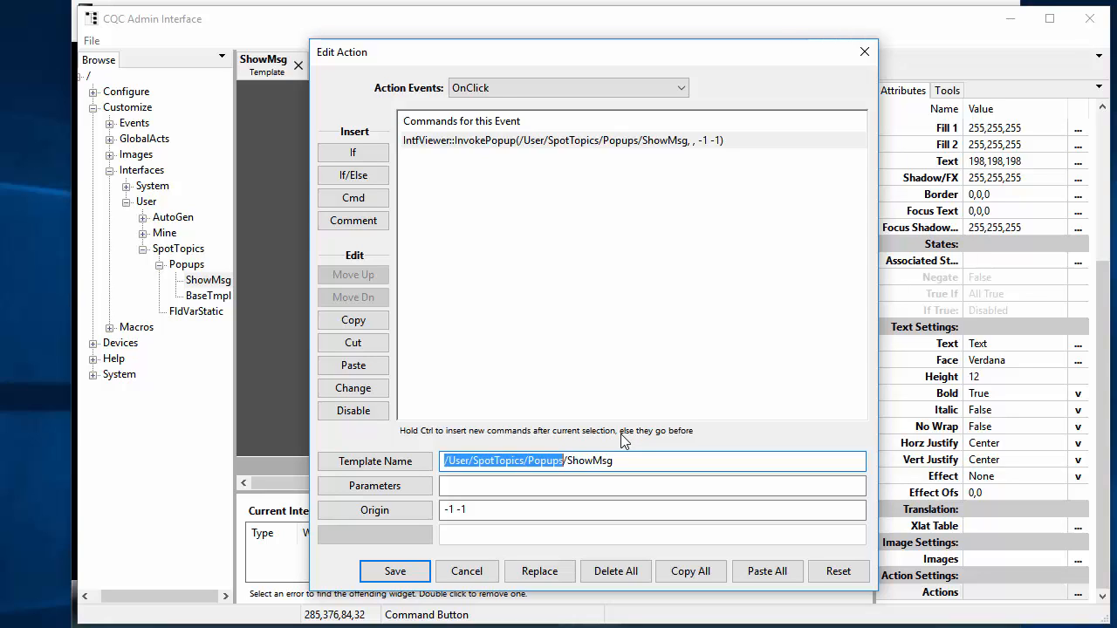
key("BackSpace")
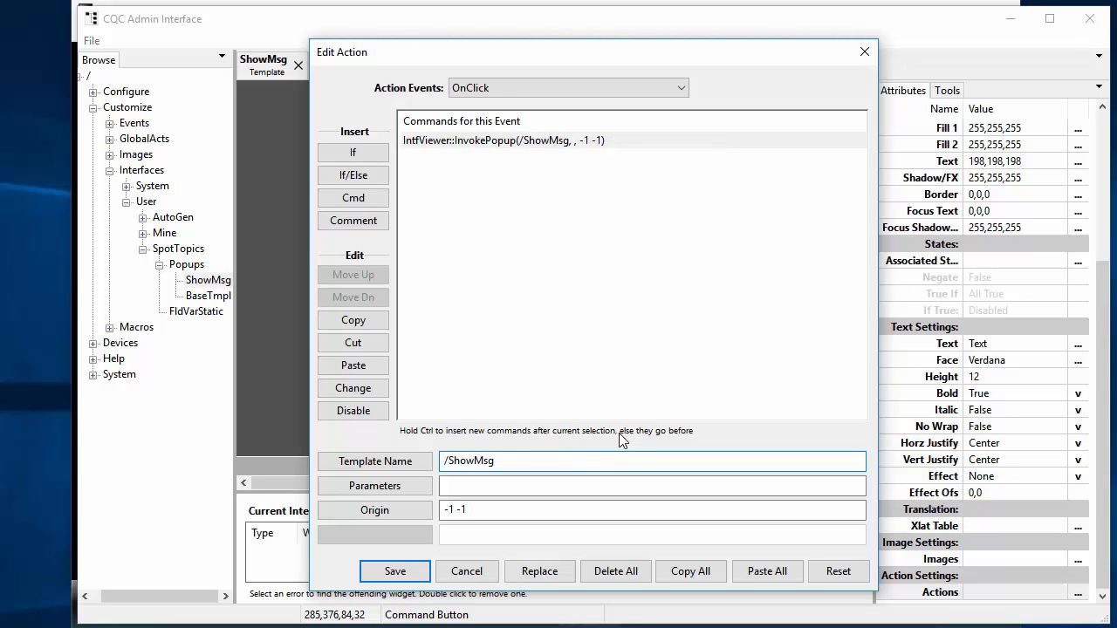
type(".")
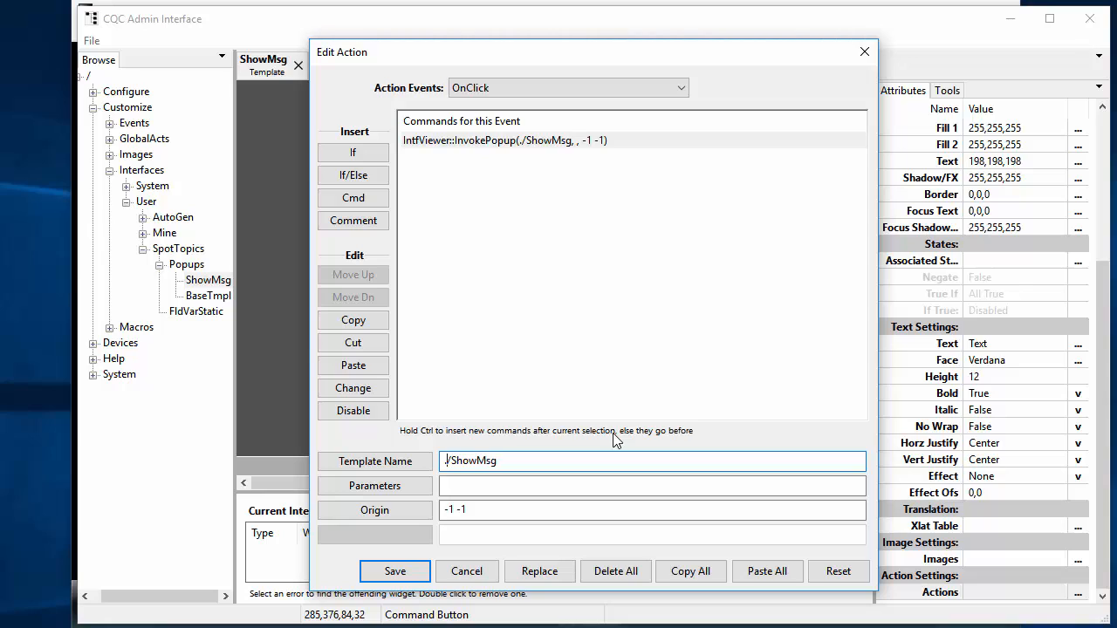
Set the popup's parameters to "This is the test message to display in our popup example", including the quotes, and save the action
left_click(508, 484)
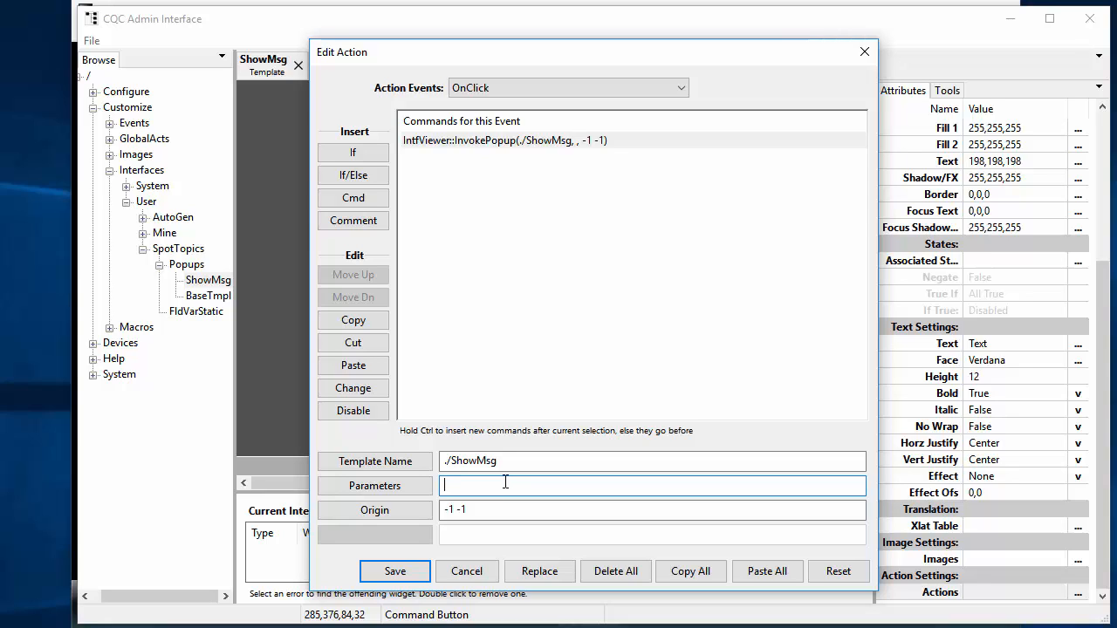
type("\"")
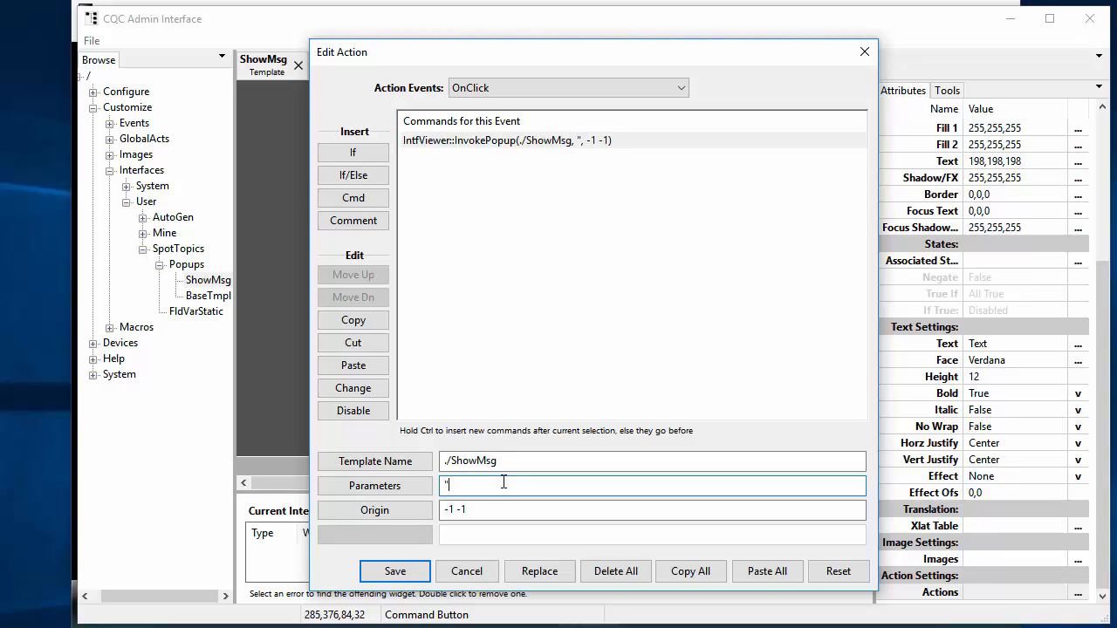
type("This is the ")
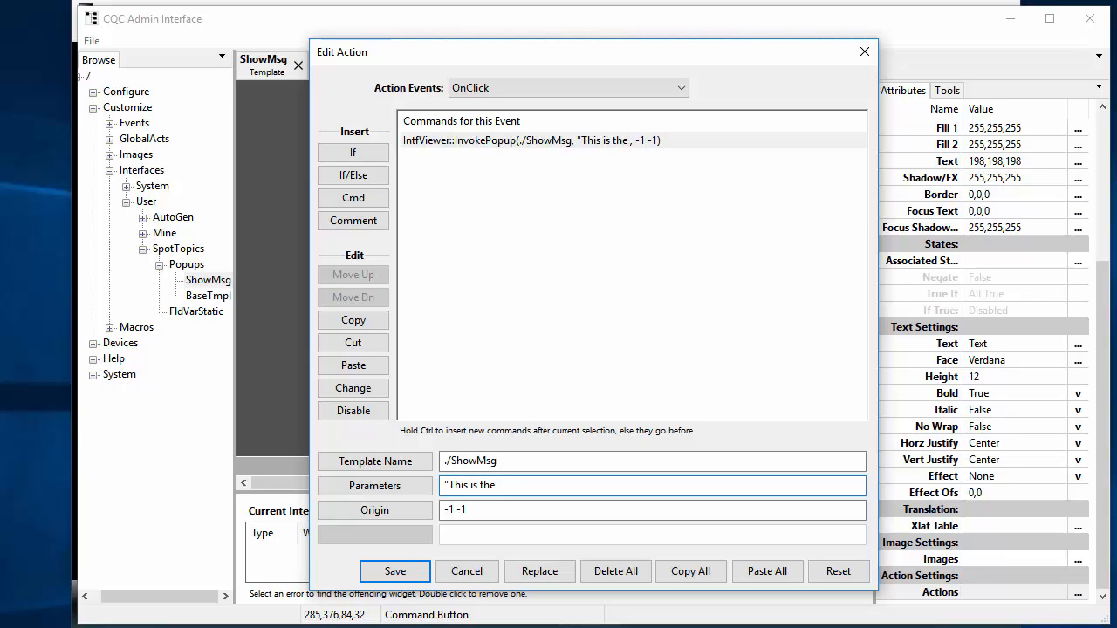
type("test message to display")
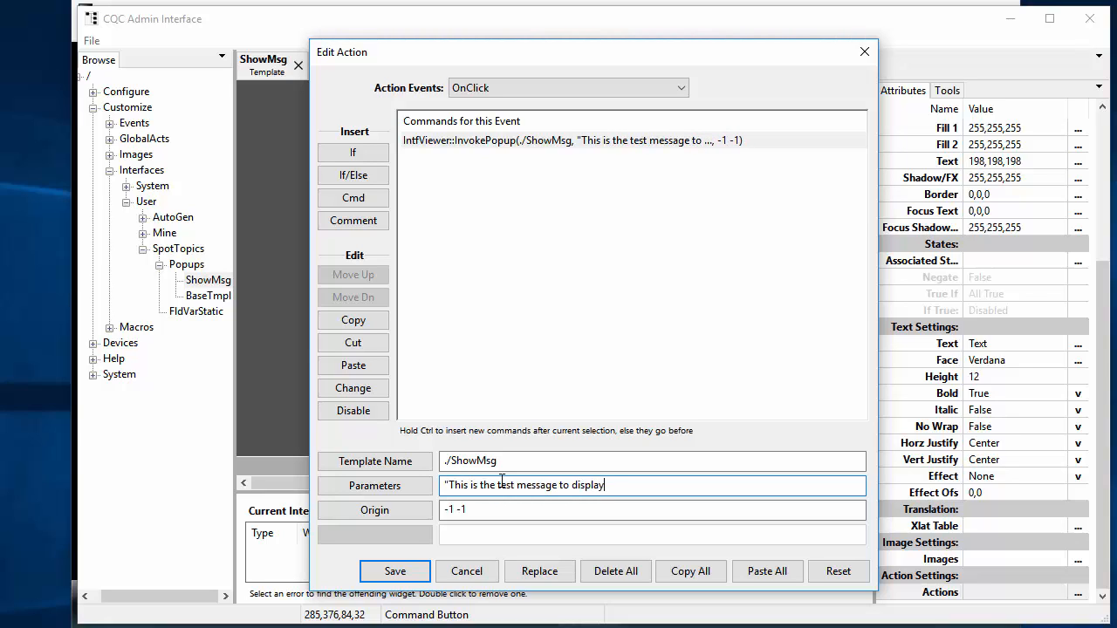
type(" in our popup example\"")
left_click(392, 575)
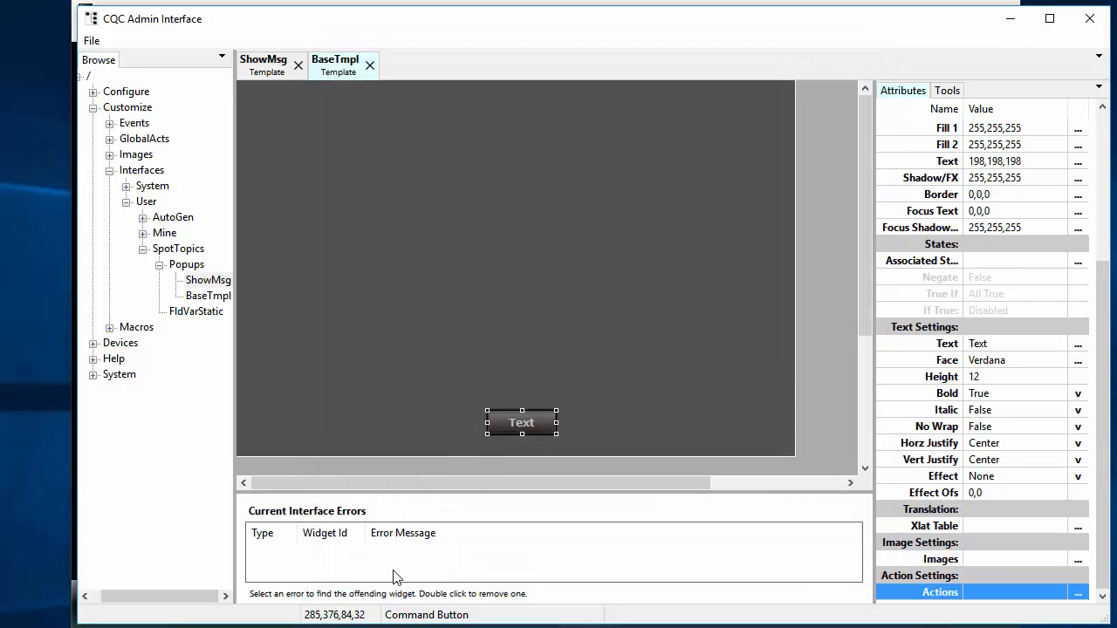
Lighten the ShowMsg template's background by setting its Fill 1 color to 120,120,120
left_click(638, 267)
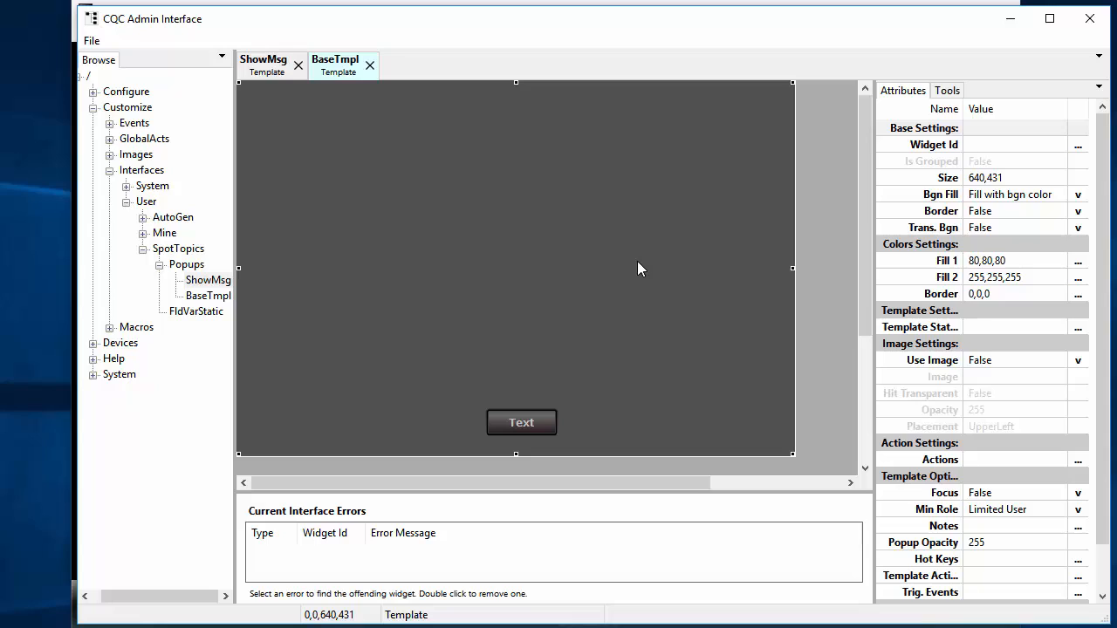
left_click(265, 66)
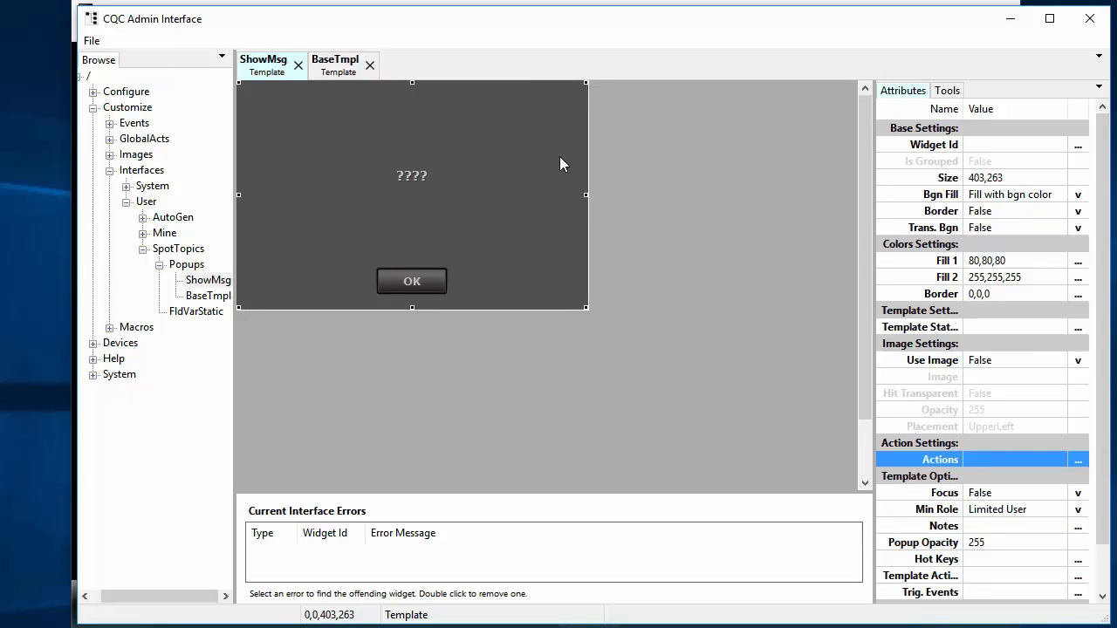
left_click(561, 158)
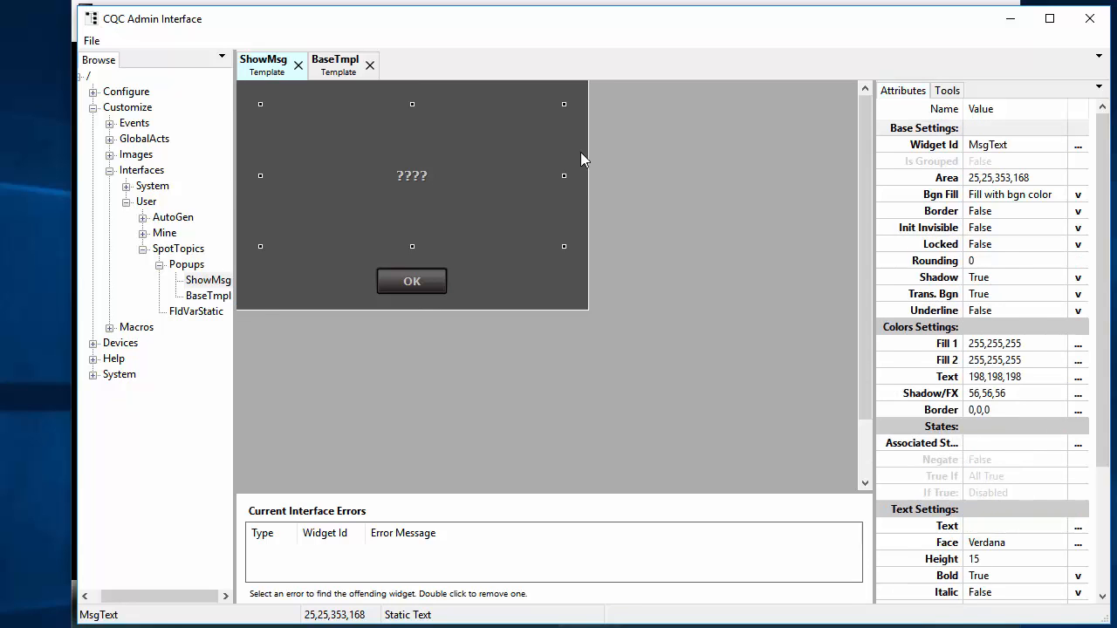
left_click(581, 154)
left_click(1081, 265)
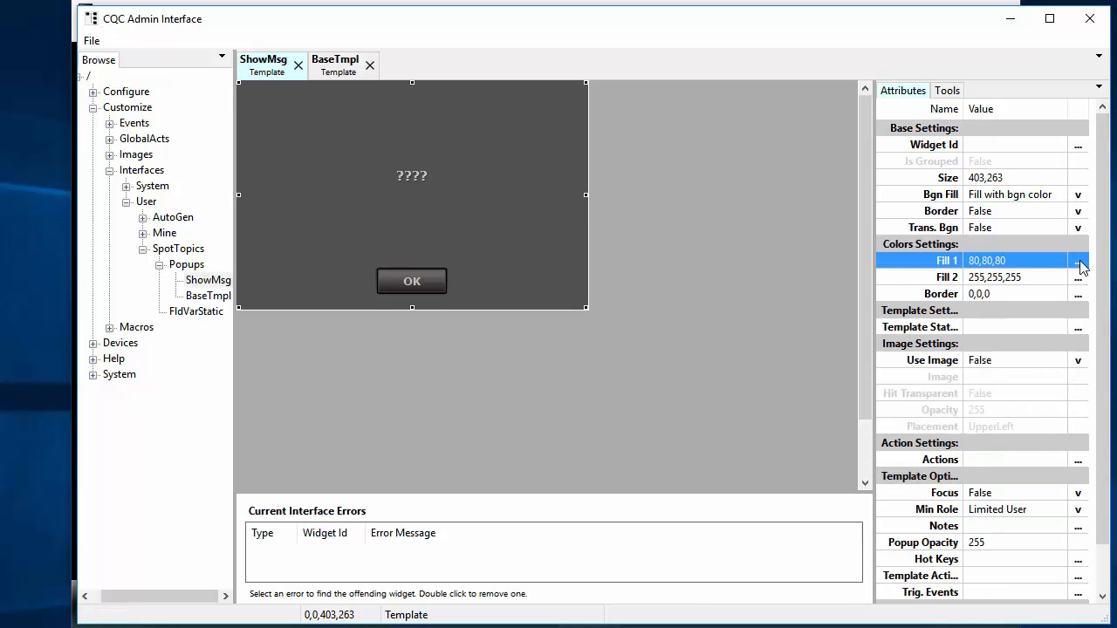
left_click(1079, 265)
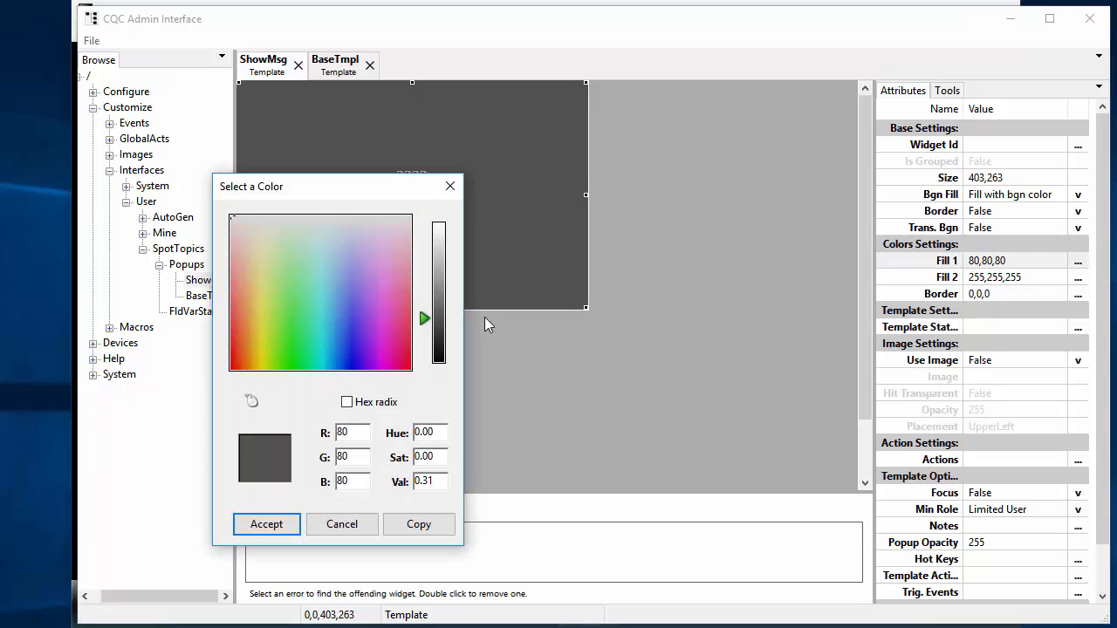
left_click(438, 297)
left_click(281, 521)
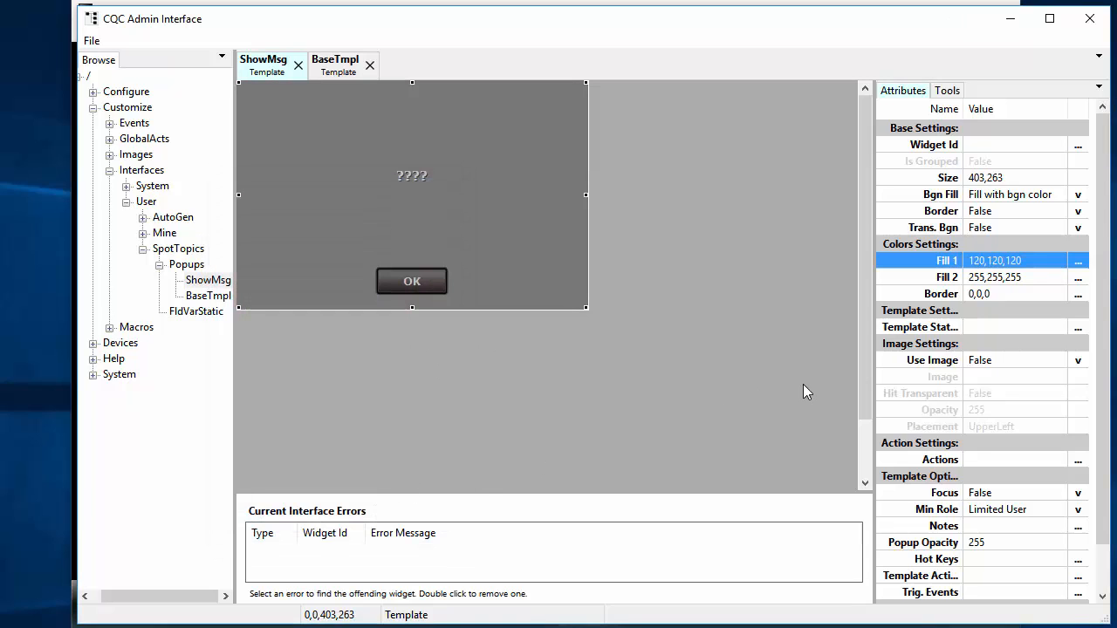
Set the ShowMsg template's Border attribute to True and save the template changes
left_click(1014, 294)
double_click(1012, 211)
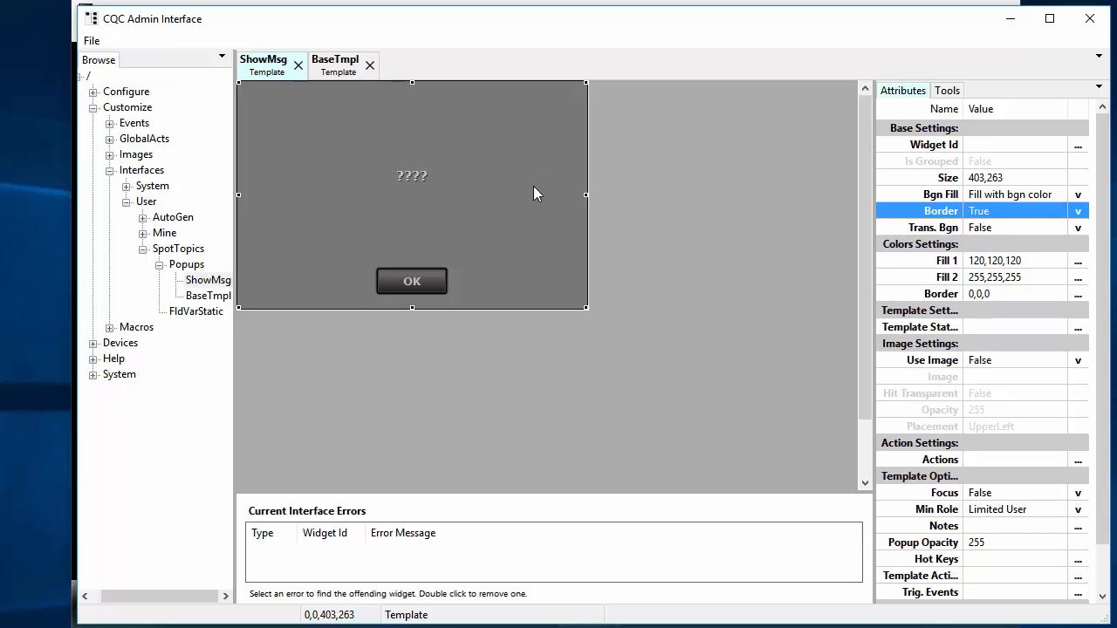
left_click(102, 40)
left_click(44, 137)
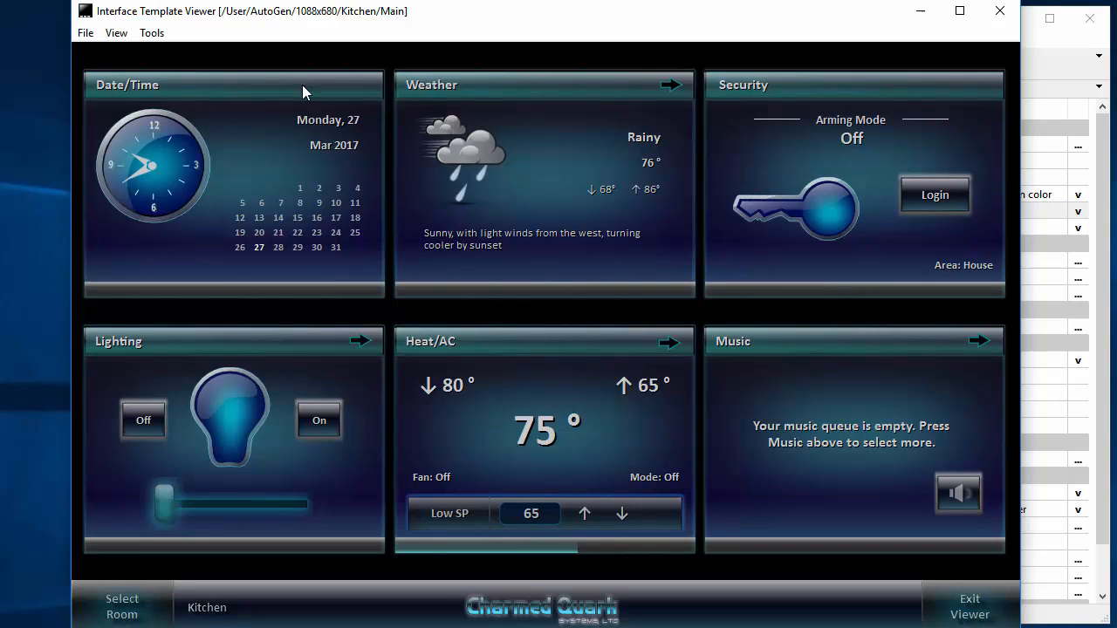
Switch to the Interface Template Viewer and load the BaseTmpl template from /User/SpotTopics/Popups
left_click(94, 35)
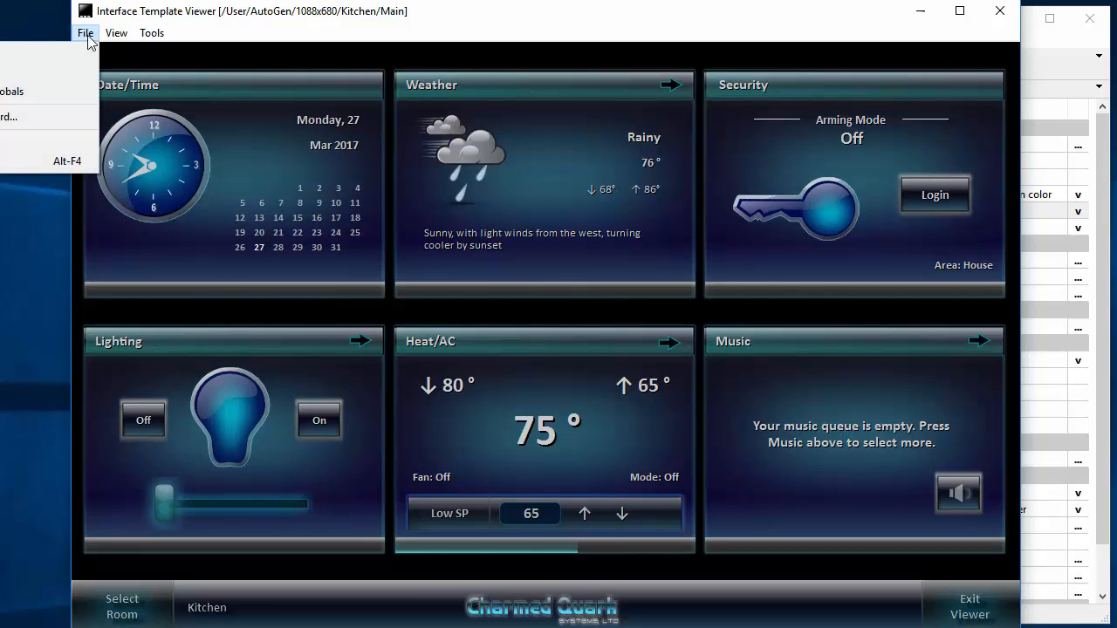
left_click(28, 58)
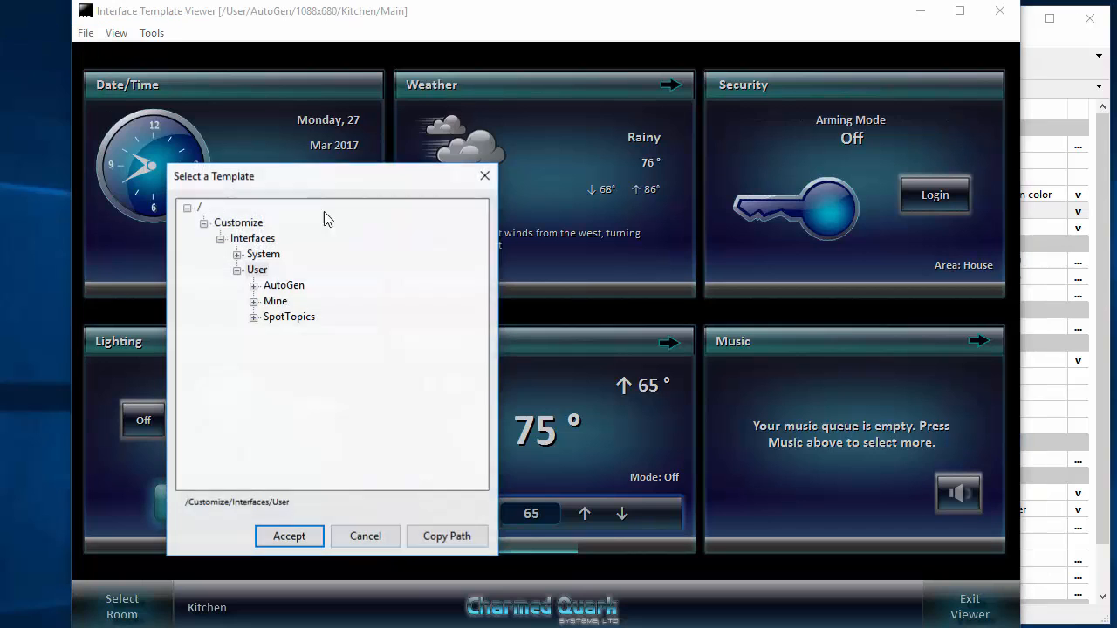
left_click(253, 317)
left_click(270, 349)
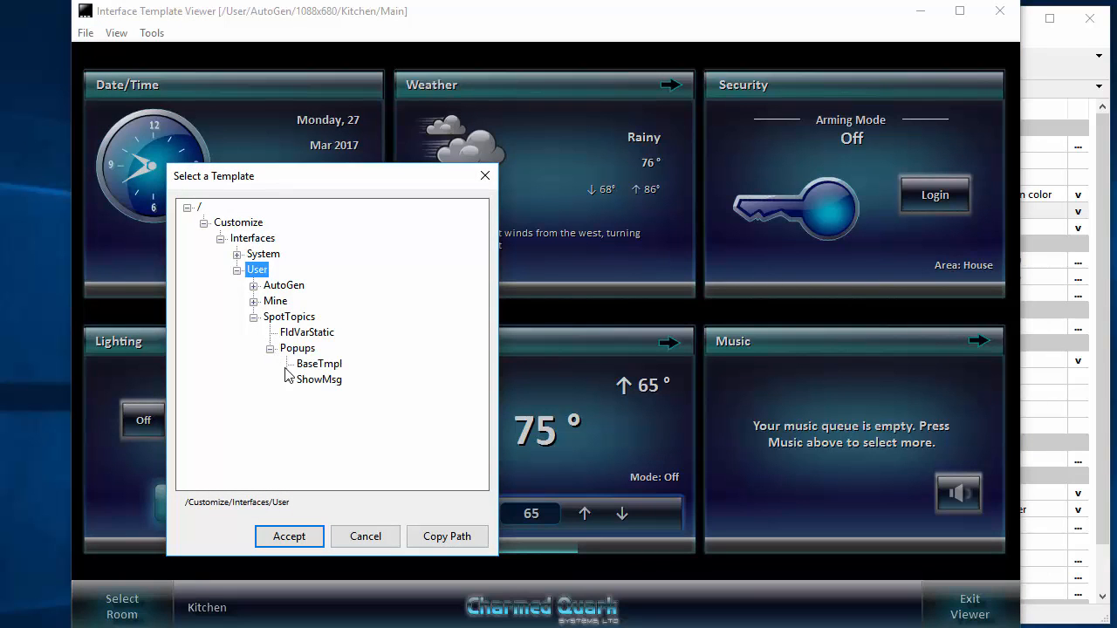
left_click(319, 366)
double_click(319, 366)
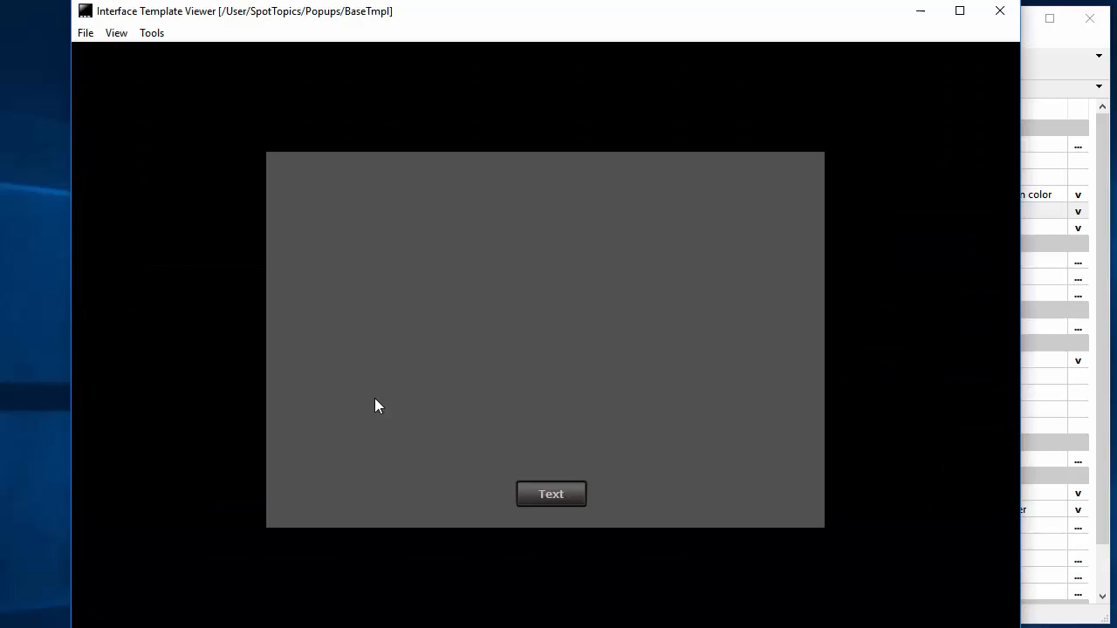
Test the message popup twice by invoking it from BaseTmpl's Text button and dismissing it with OK
left_click(554, 495)
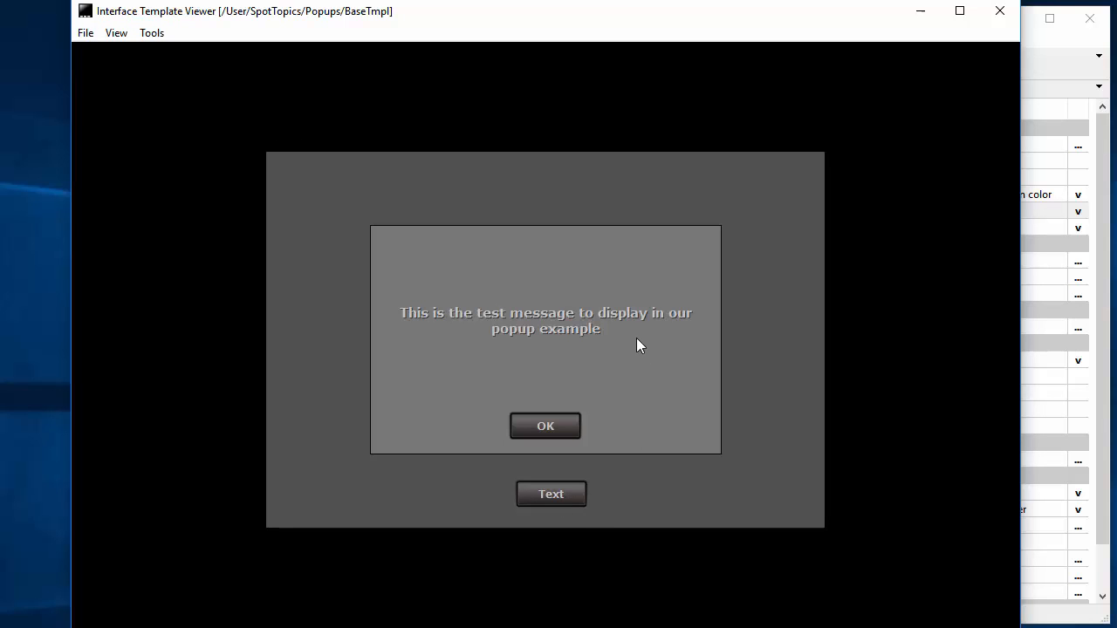
left_click(555, 420)
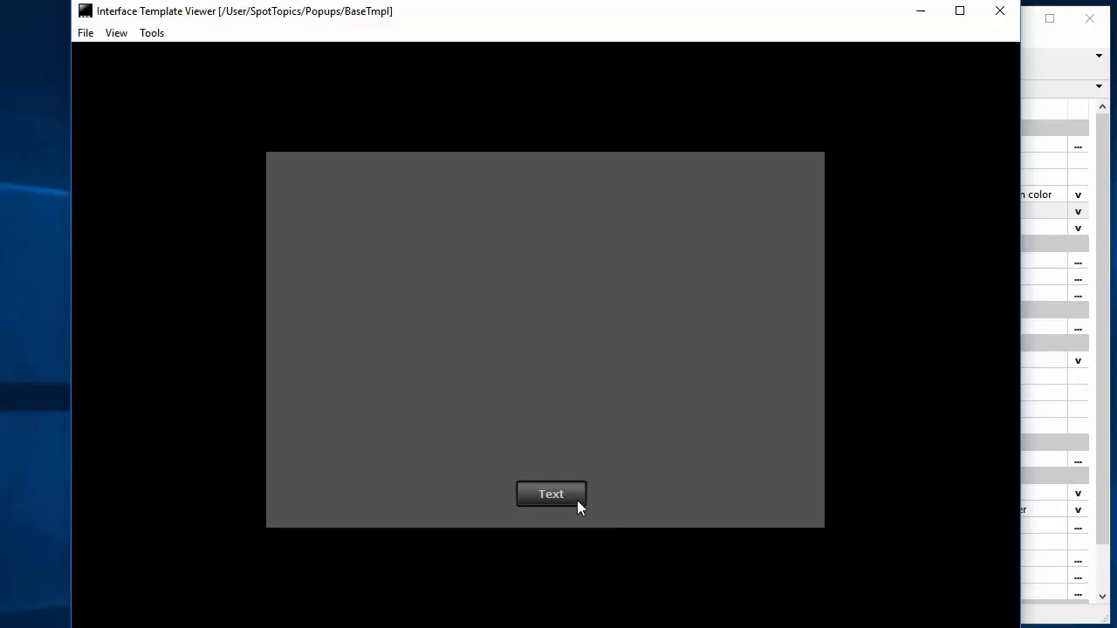
left_click(577, 500)
left_click(545, 424)
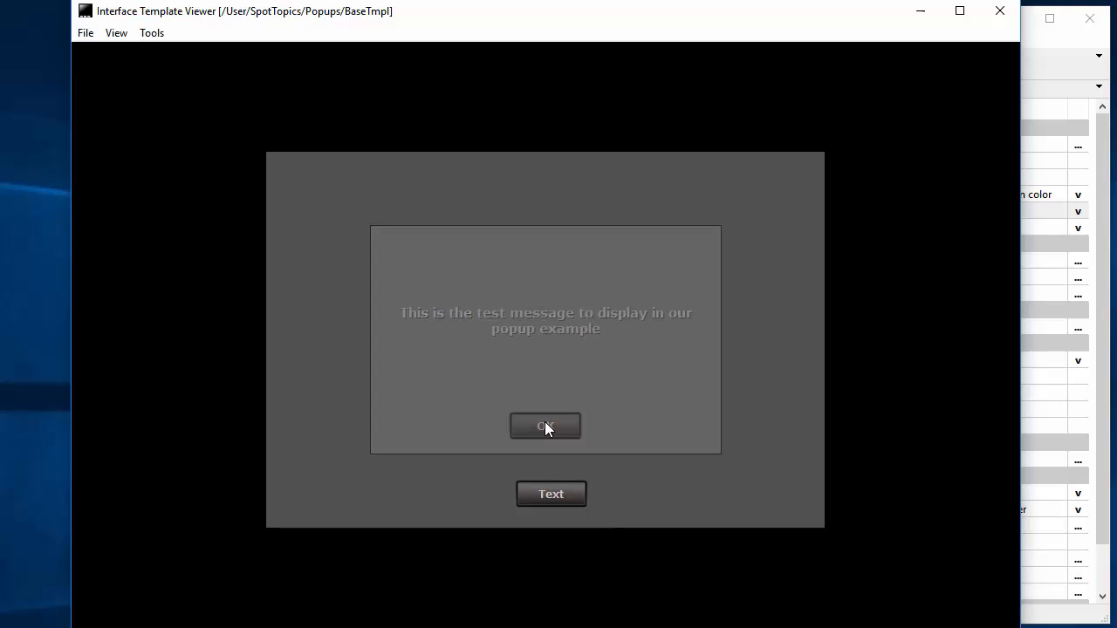